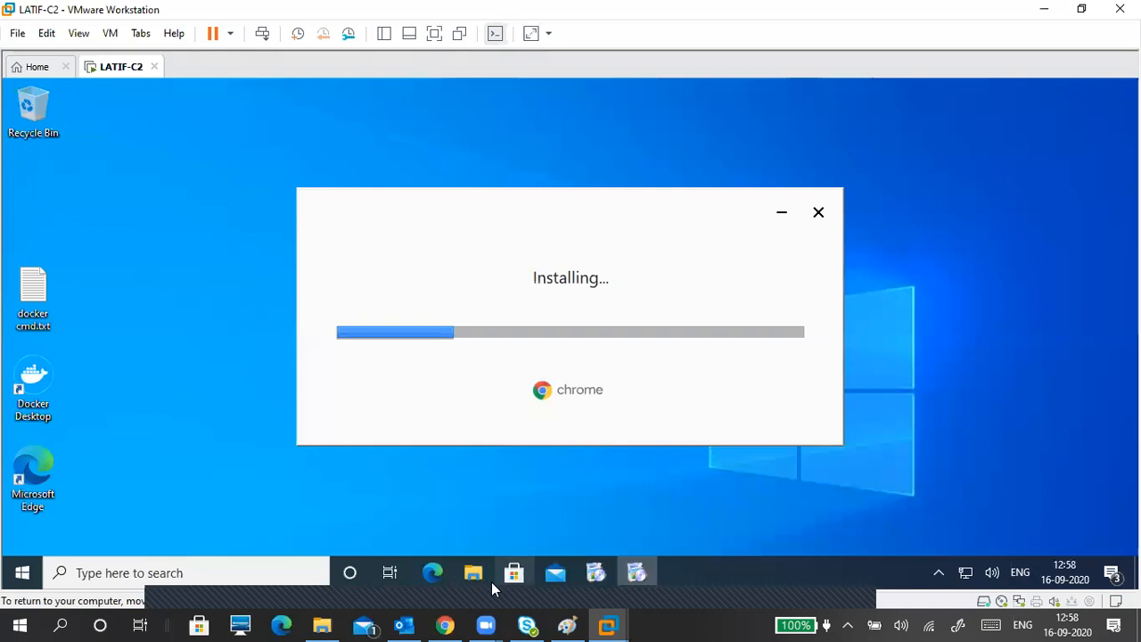
Step: Close the Outlook mailbox window and minimize the VMware window to reveal the host desktop
{"action": "left_click", "coordinate": [410, 625]}
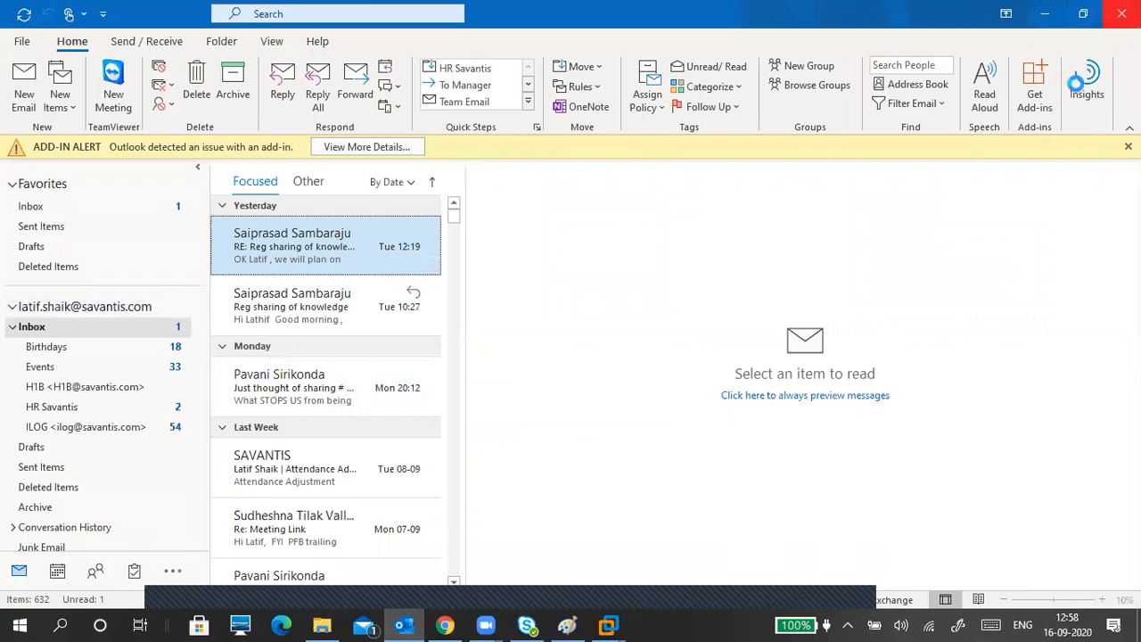
{"action": "left_click", "coordinate": [1122, 13]}
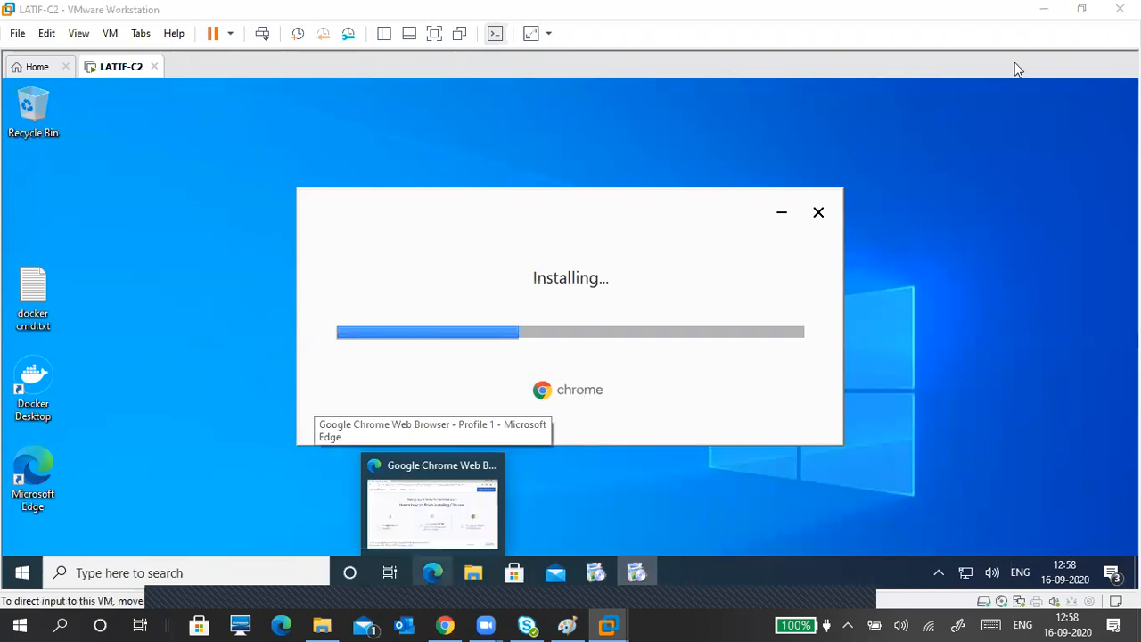
{"action": "left_click", "coordinate": [1045, 10]}
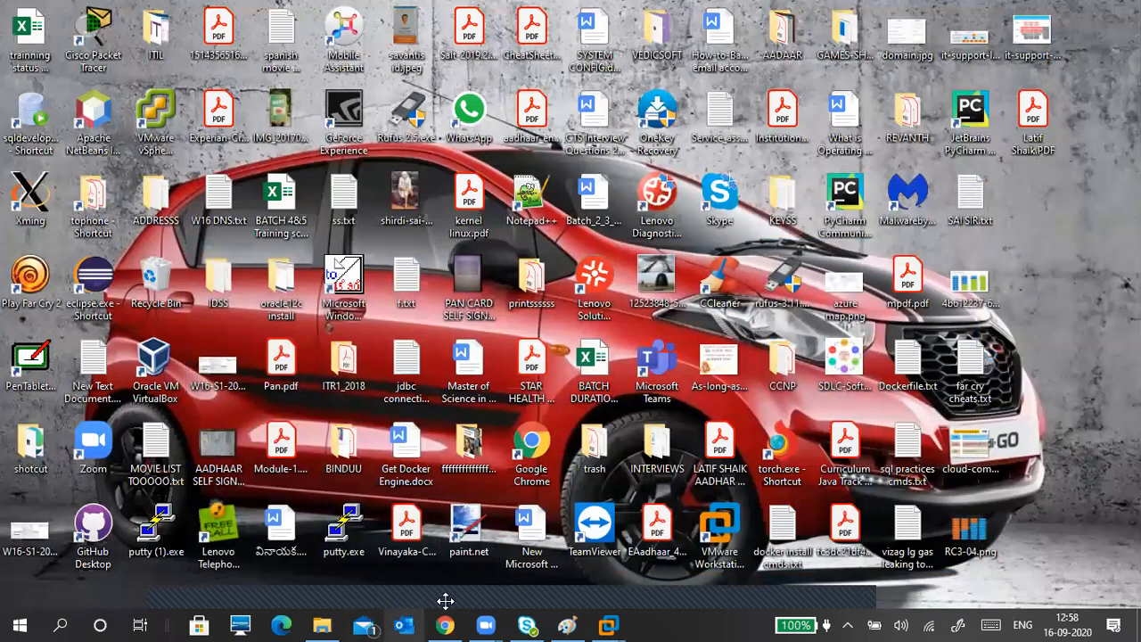
{"action": "left_click", "coordinate": [813, 566]}
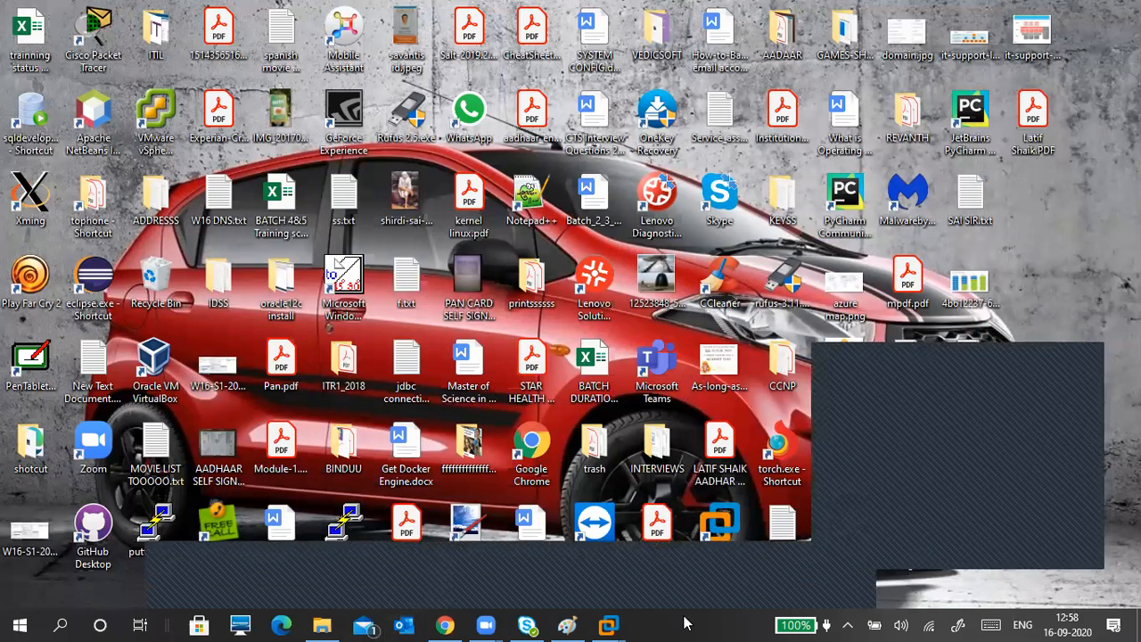
{"action": "left_click", "coordinate": [1067, 222]}
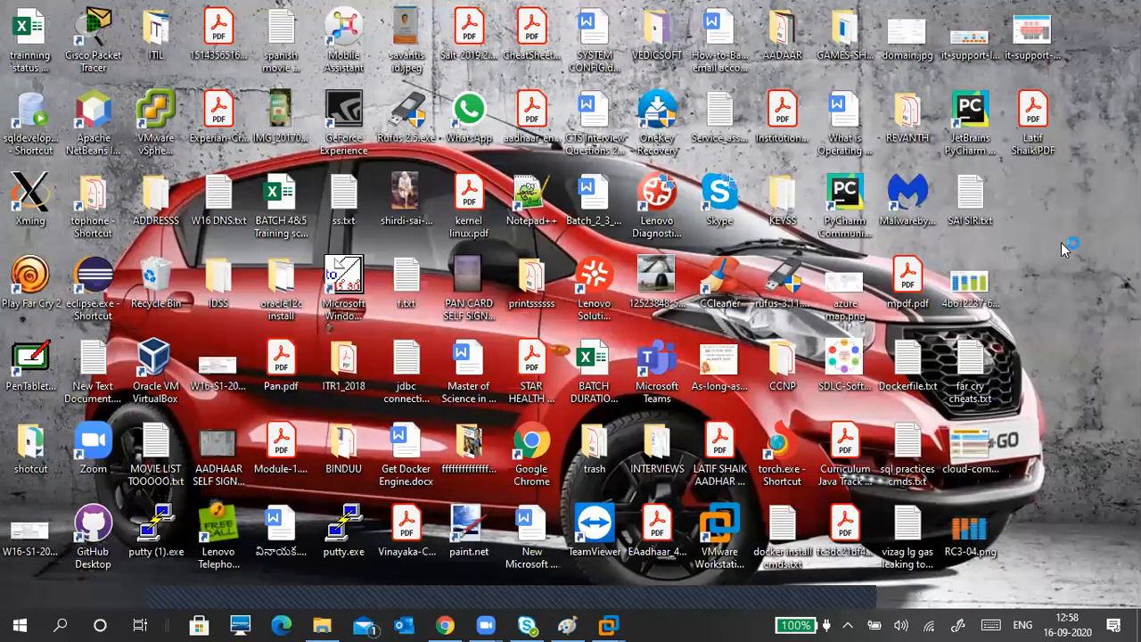
{"action": "right_click", "coordinate": [1064, 234]}
{"action": "left_click", "coordinate": [1032, 261]}
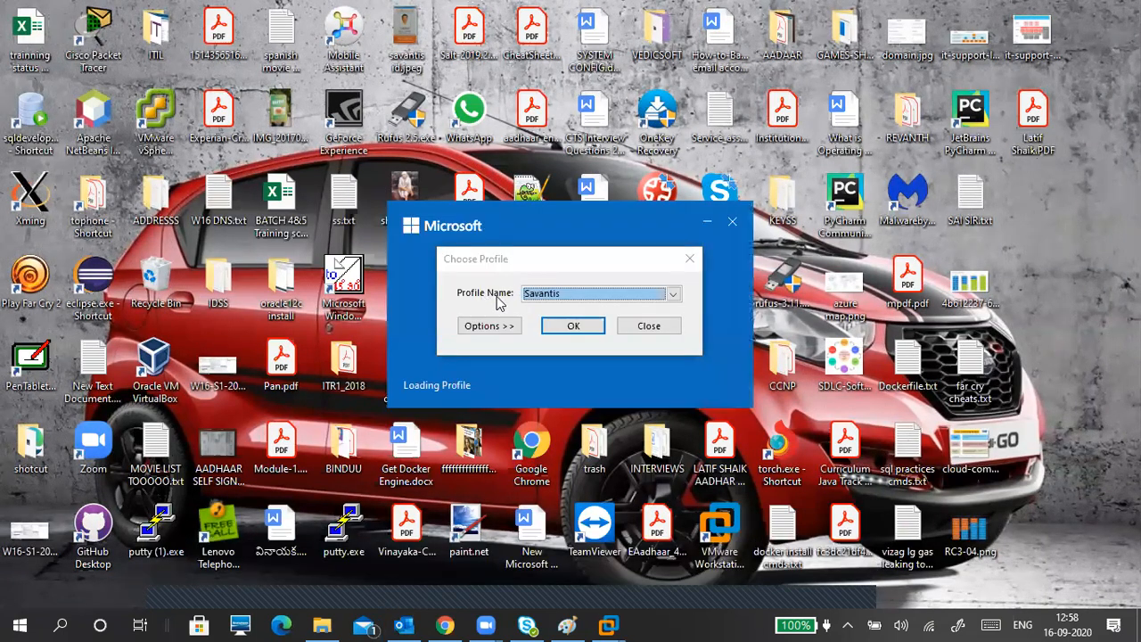
{"action": "left_click", "coordinate": [673, 293]}
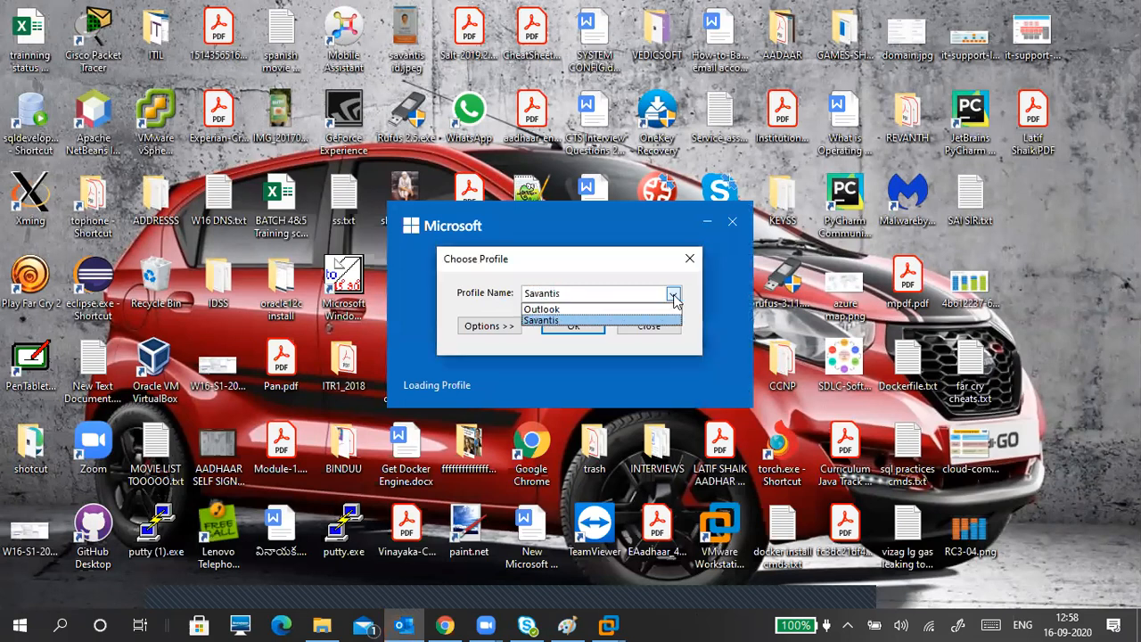
{"action": "left_click", "coordinate": [568, 321]}
{"action": "left_click", "coordinate": [575, 293]}
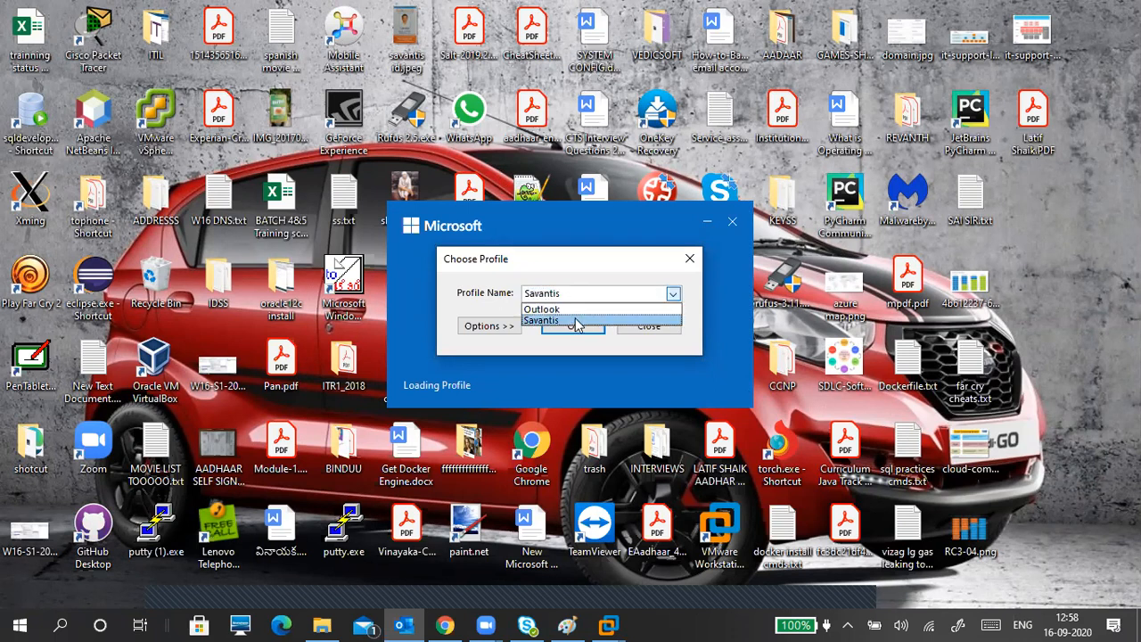
{"action": "left_click", "coordinate": [562, 267]}
{"action": "left_click", "coordinate": [502, 327]}
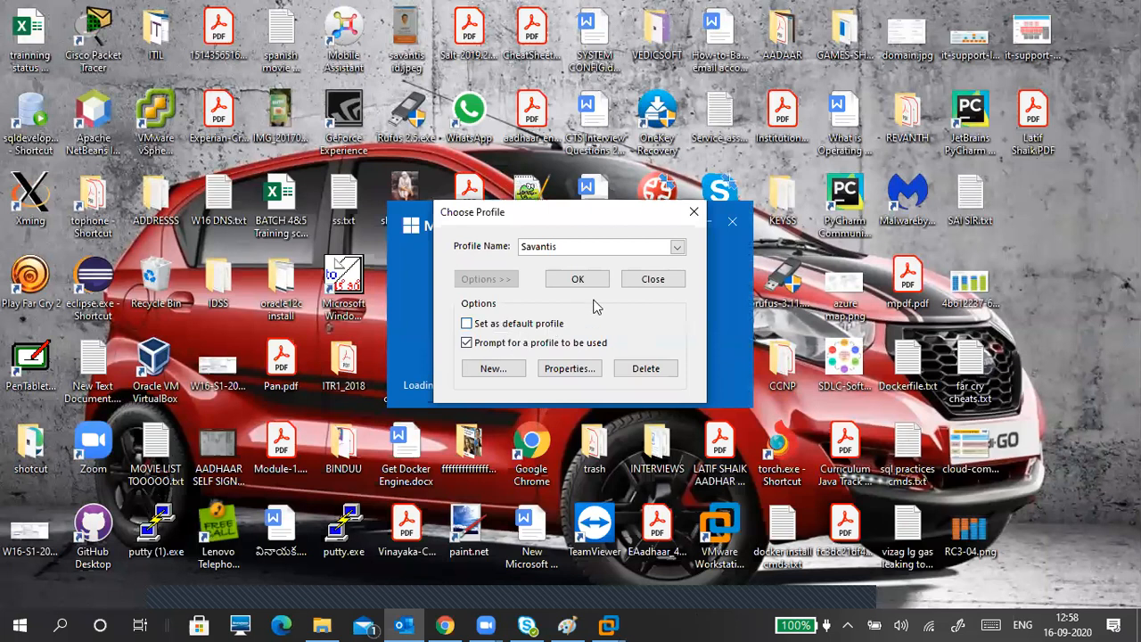
{"action": "left_click", "coordinate": [537, 327]}
{"action": "left_click", "coordinate": [538, 325]}
{"action": "left_click", "coordinate": [680, 249]}
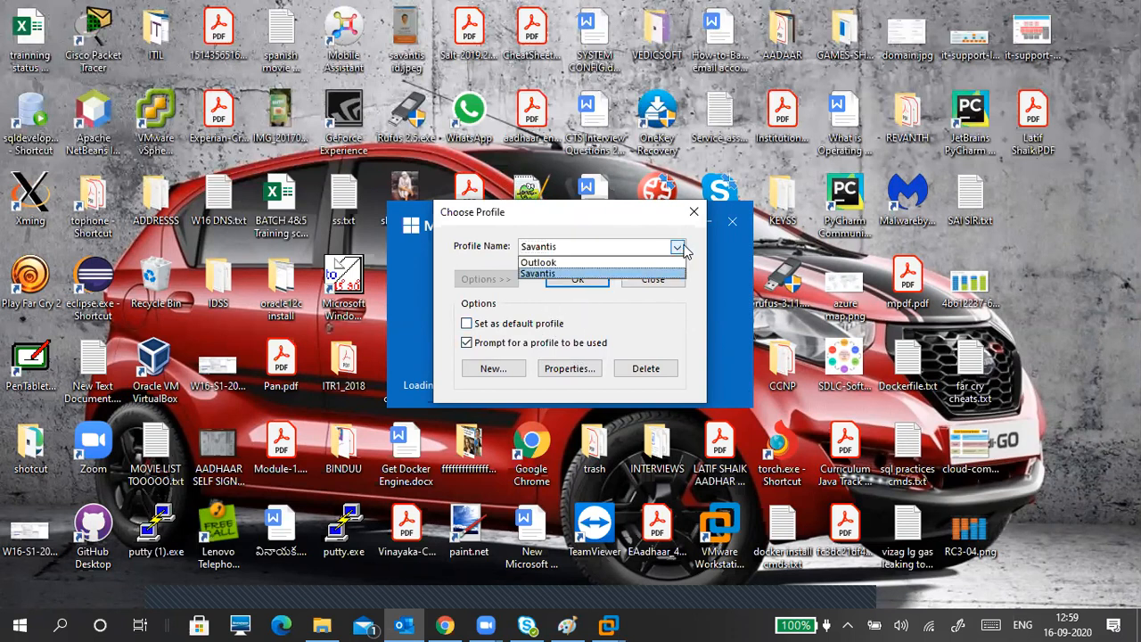
{"action": "left_click", "coordinate": [683, 250]}
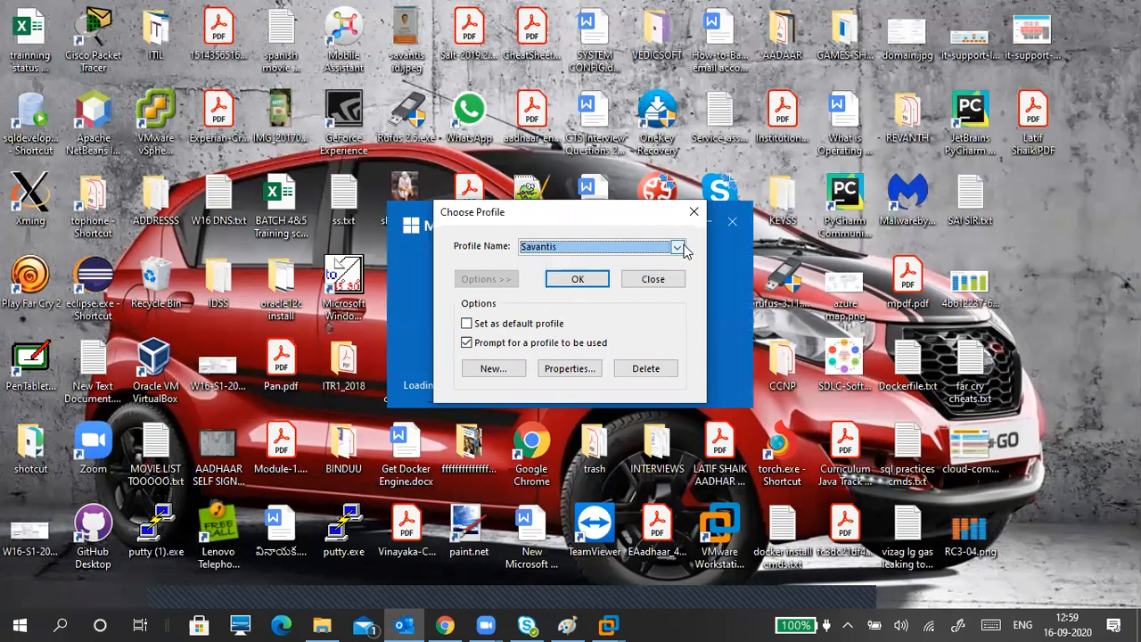
{"action": "left_click", "coordinate": [576, 252]}
{"action": "left_click", "coordinate": [580, 254]}
{"action": "key", "text": "Up"}
{"action": "left_click", "coordinate": [502, 368]}
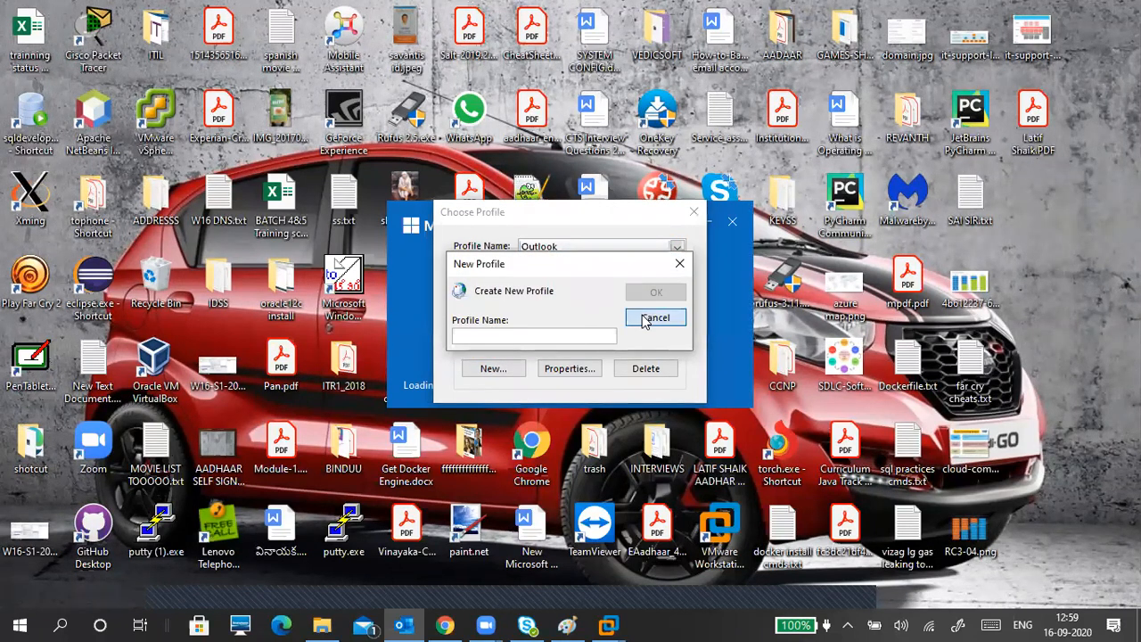
{"action": "left_click", "coordinate": [645, 321]}
{"action": "left_click", "coordinate": [695, 212]}
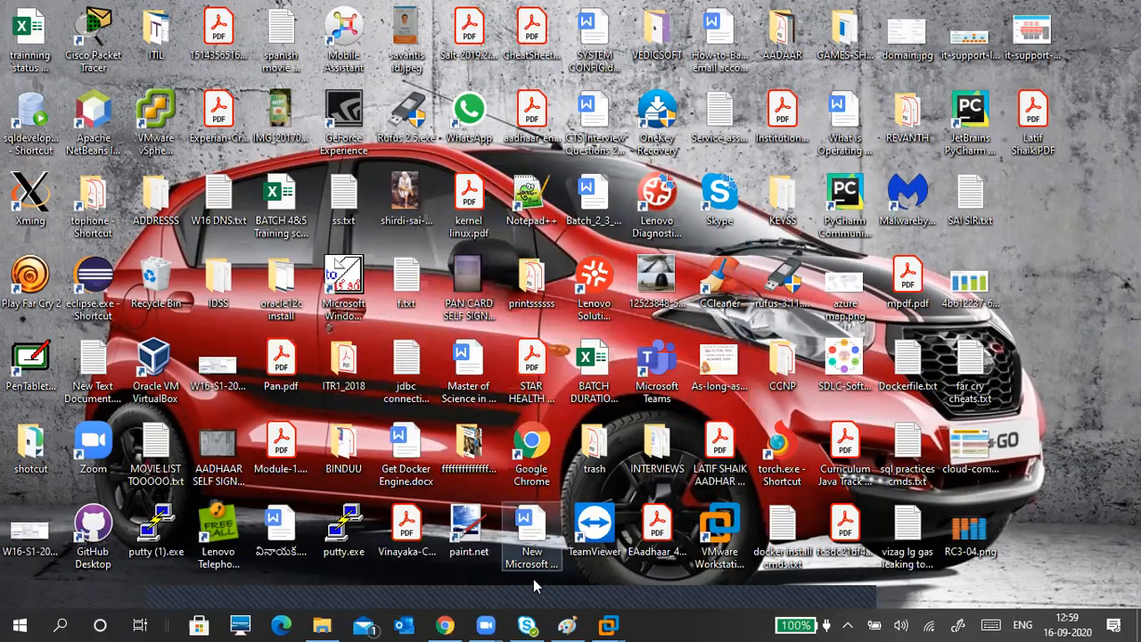
Step: Add a CMS heading with its e-mail address below the PROFILE list in Paint, then minimize Paint
{"action": "left_click", "coordinate": [567, 624]}
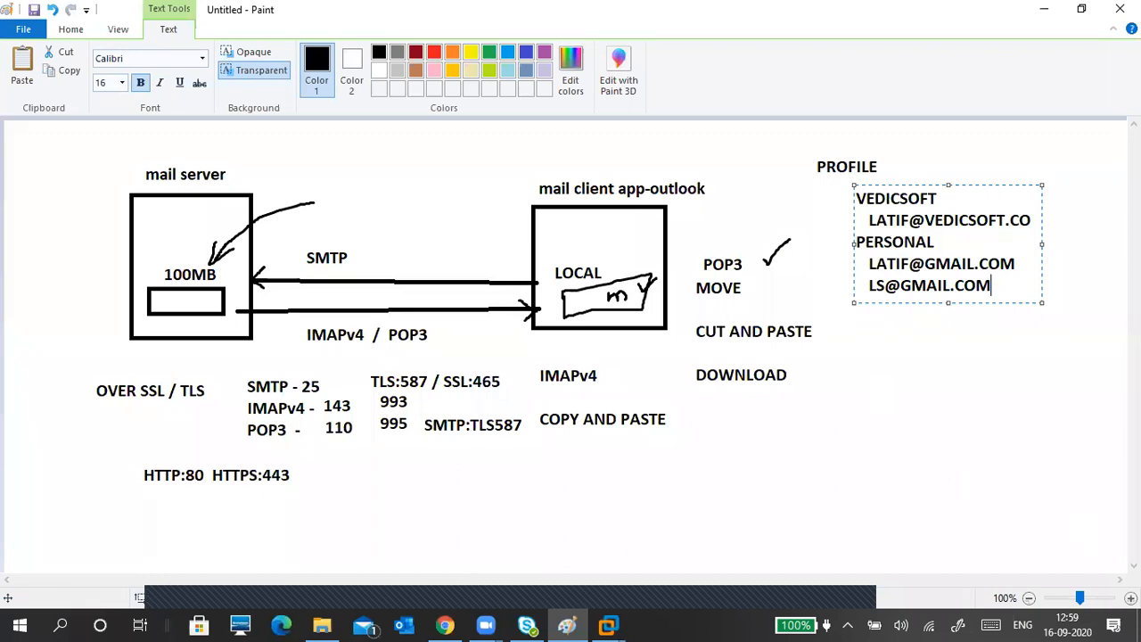
{"action": "key", "text": "Return"}
{"action": "key", "text": "Return"}
{"action": "type", "text": "CMS"}
{"action": "key", "text": "Return"}
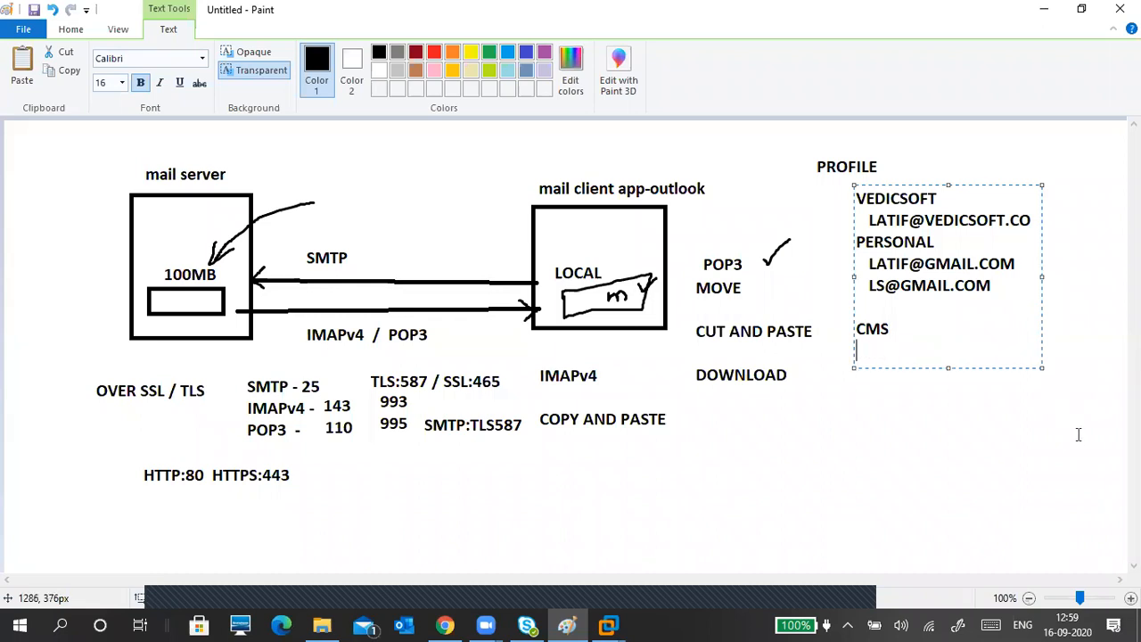
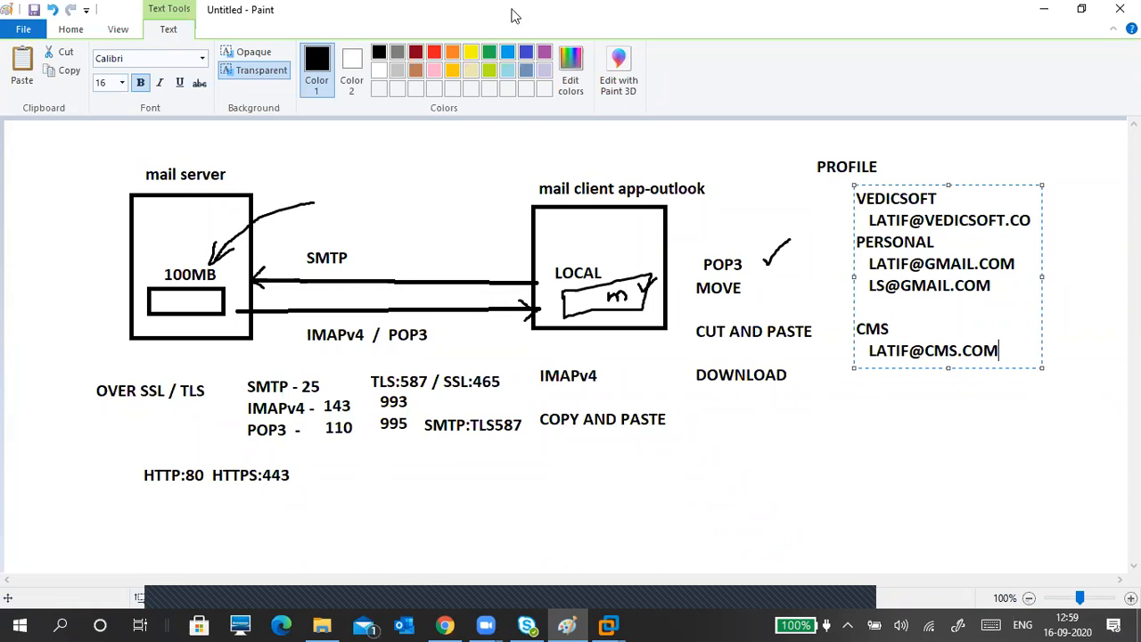
{"action": "left_click", "coordinate": [1048, 16]}
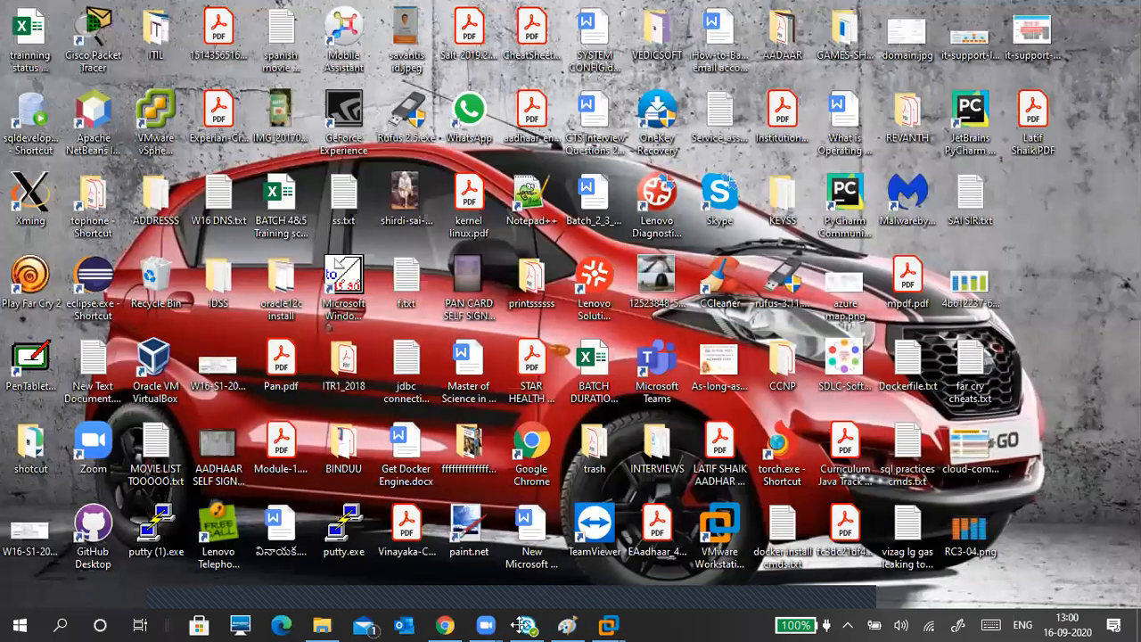
Step: Restore the VMware guest, close Chrome's welcome window and select the new Google Chrome shortcut
{"action": "left_click", "coordinate": [608, 624]}
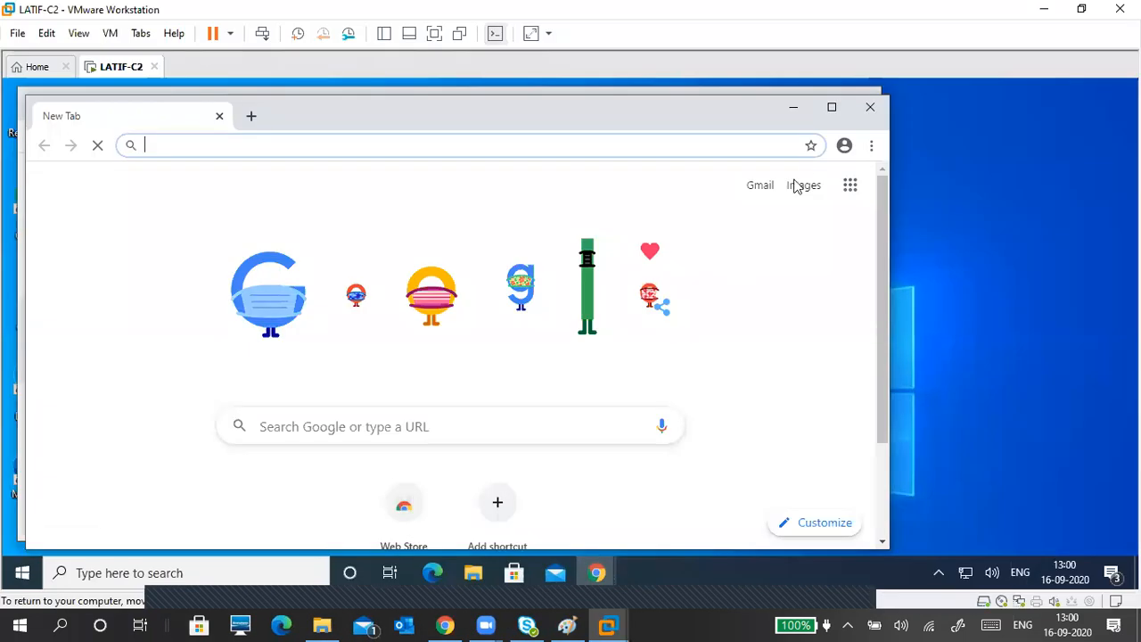
{"action": "left_click", "coordinate": [866, 105]}
{"action": "left_click", "coordinate": [55, 205]}
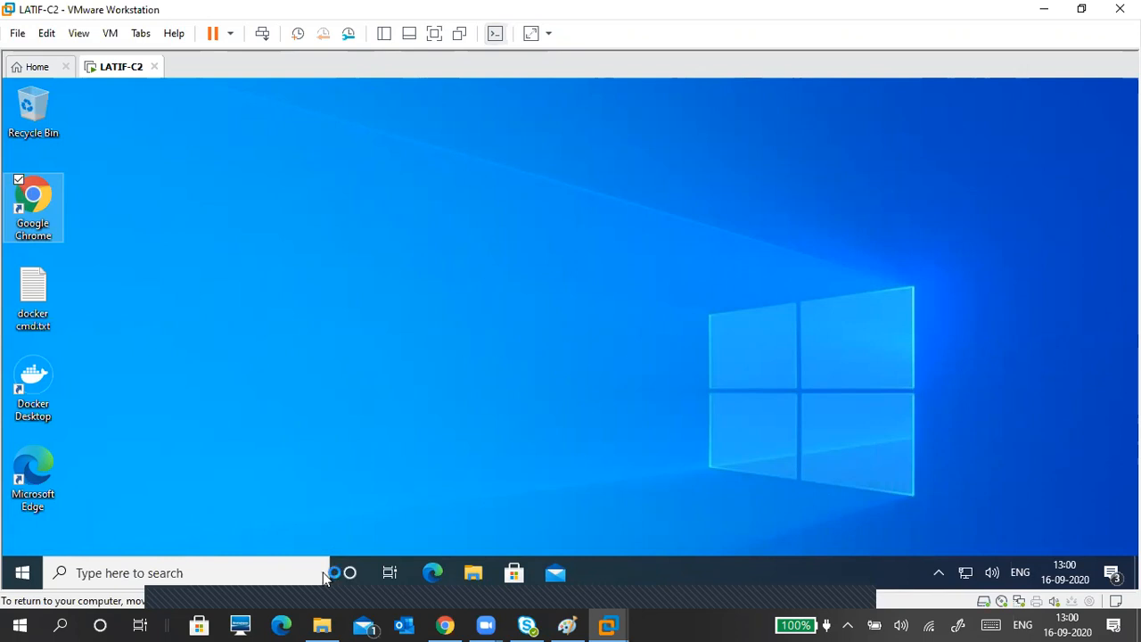
{"action": "left_click", "coordinate": [322, 624]}
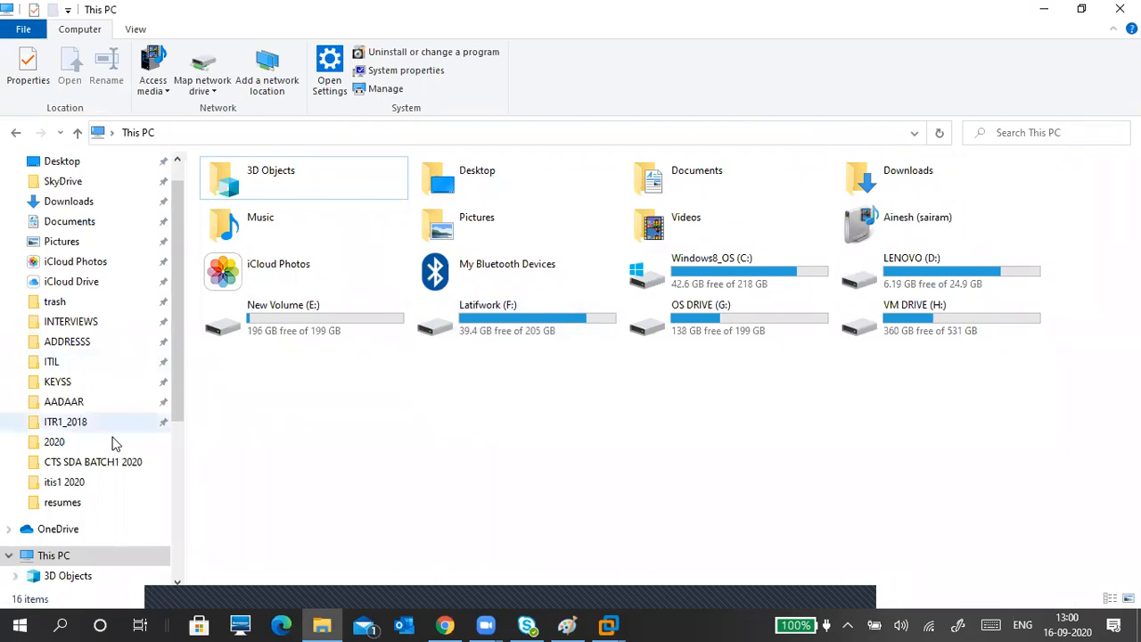
Step: Move up from the itis1 2020 folder to PUNE and browse its files
{"action": "left_click", "coordinate": [78, 484]}
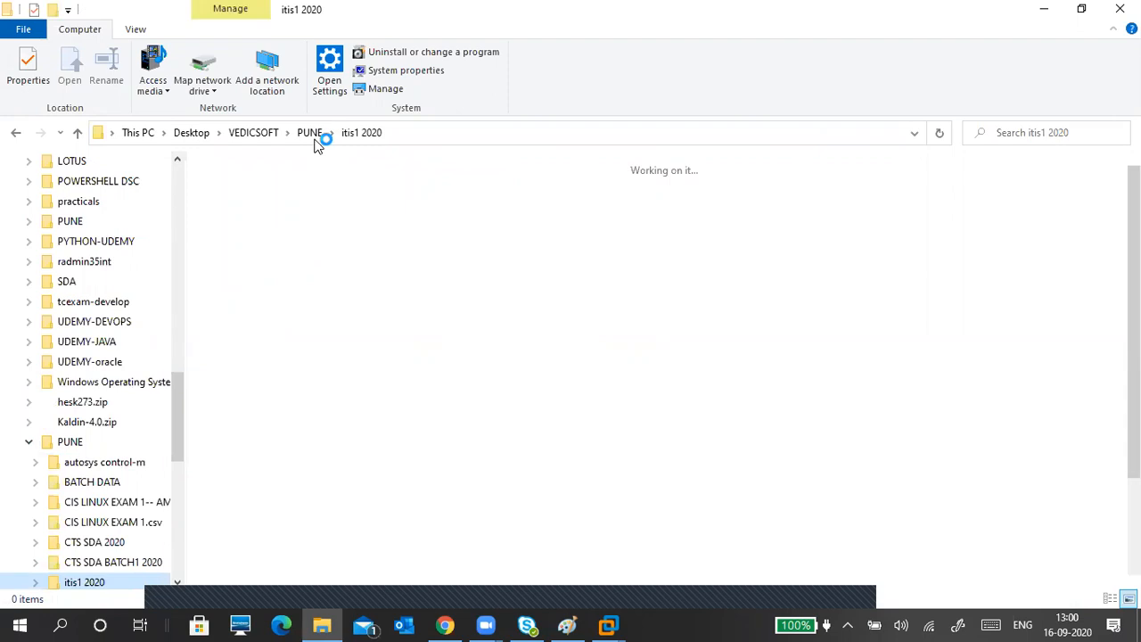
{"action": "left_click", "coordinate": [310, 132]}
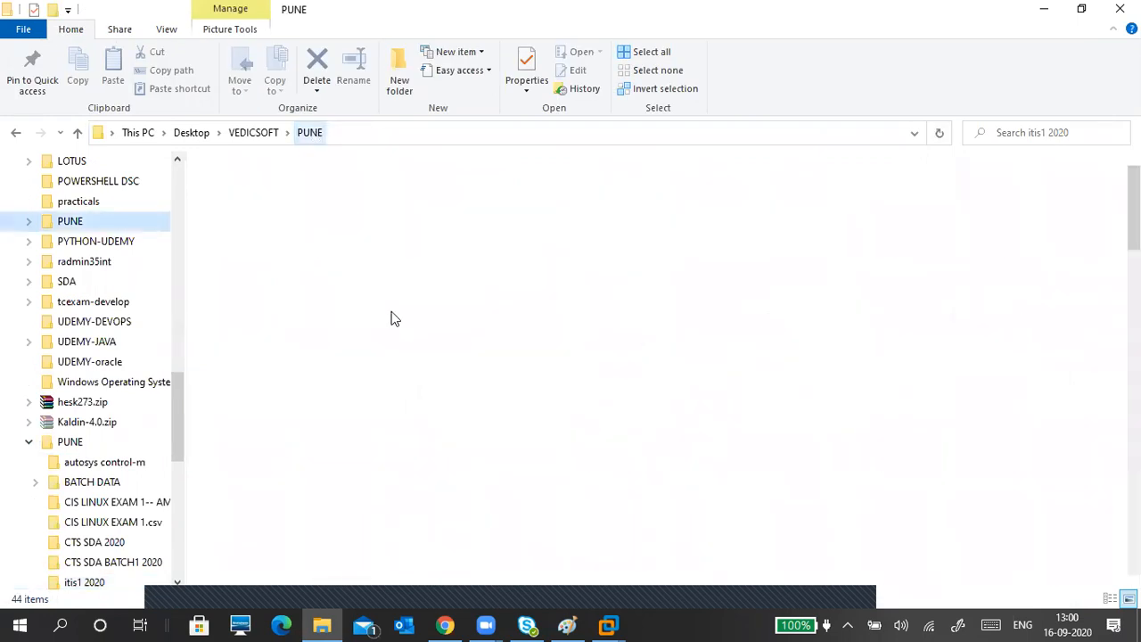
{"action": "scroll", "coordinate": [274, 505], "scroll_direction": "down", "scroll_amount": 3}
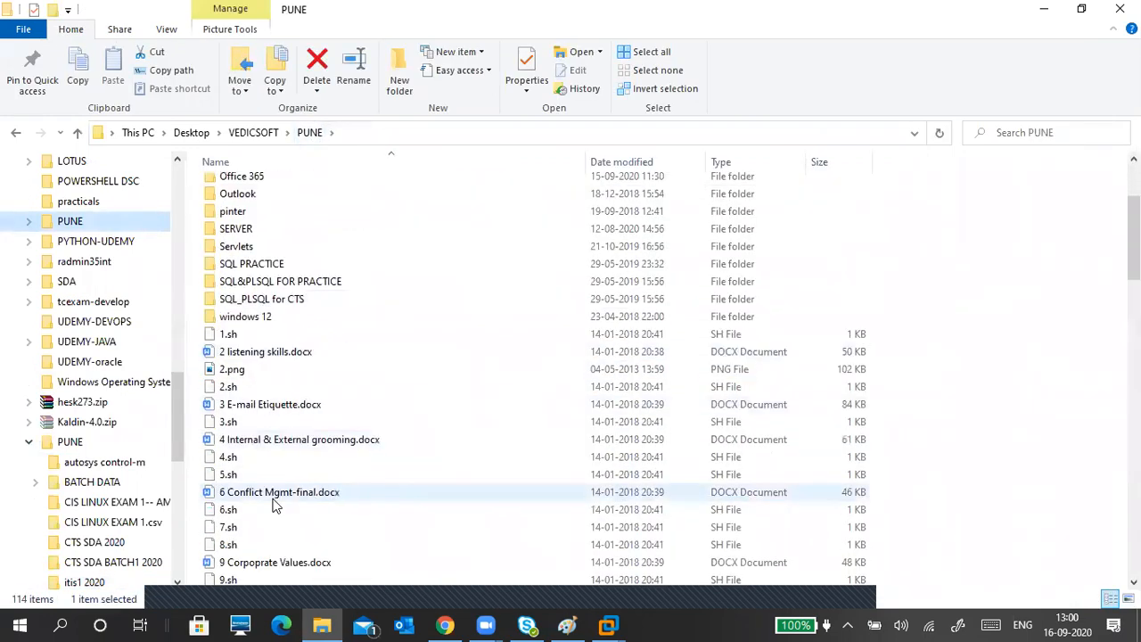
{"action": "left_click", "coordinate": [275, 438]}
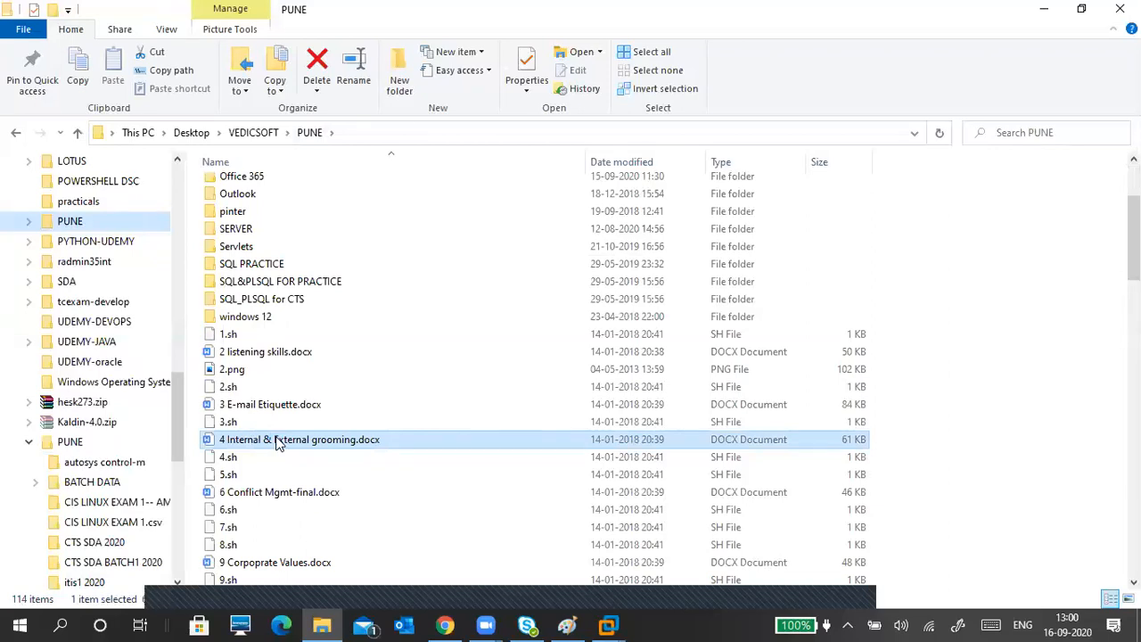
{"action": "key", "text": "m"}
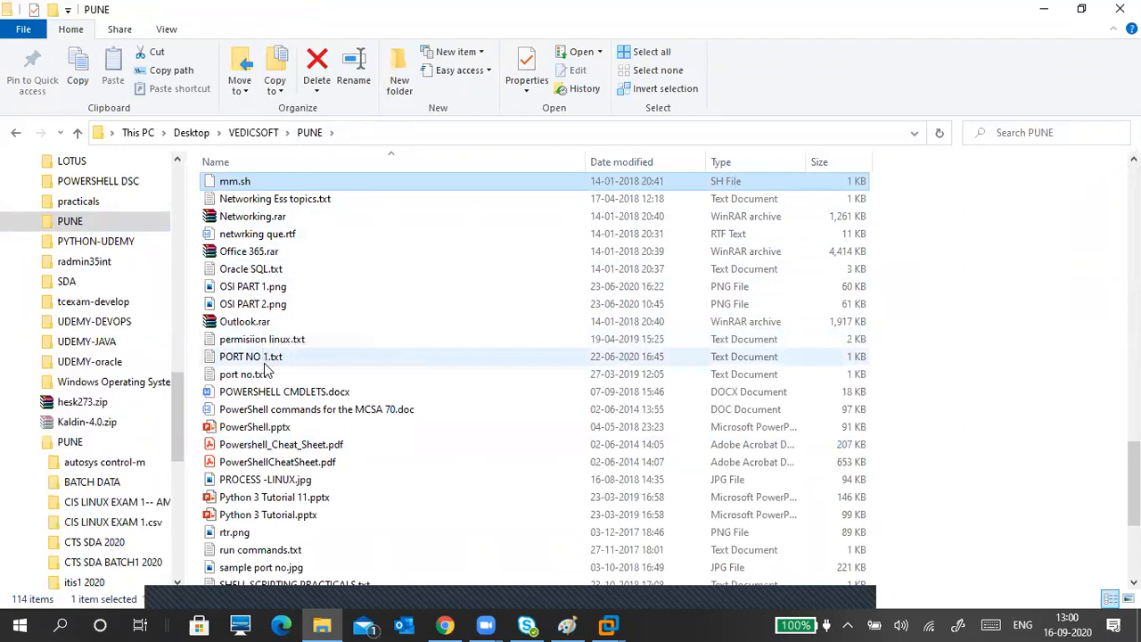
{"action": "scroll", "coordinate": [265, 508], "scroll_direction": "down", "scroll_amount": 2}
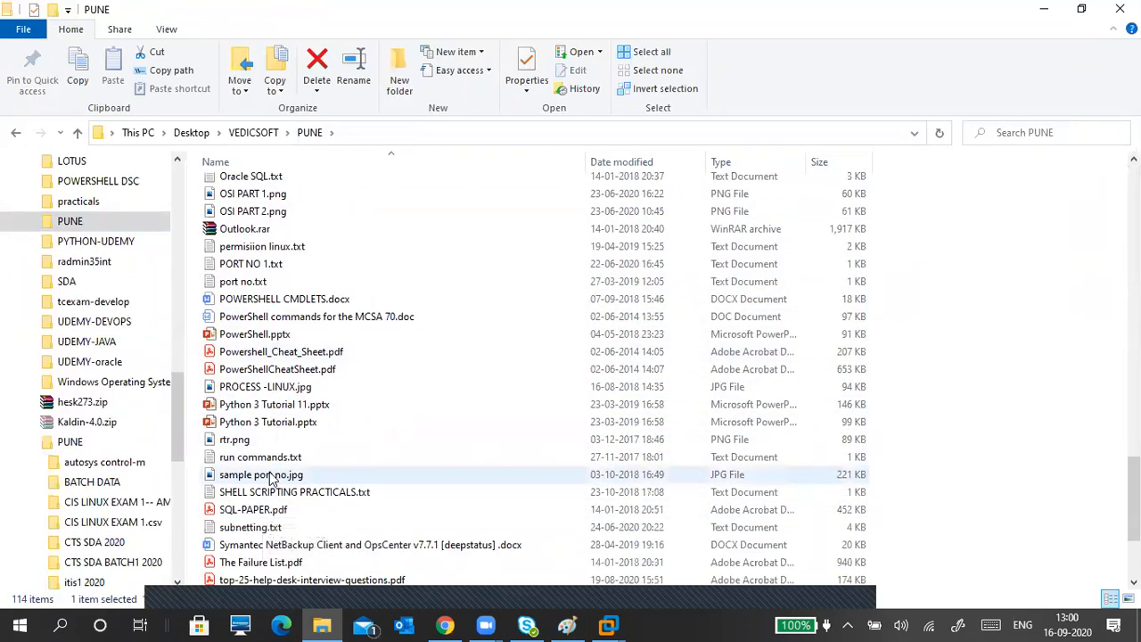
{"action": "scroll", "coordinate": [272, 479], "scroll_direction": "up", "scroll_amount": 1}
{"action": "key", "text": "Down"}
{"action": "key", "text": "Down"}
{"action": "key", "text": "Down"}
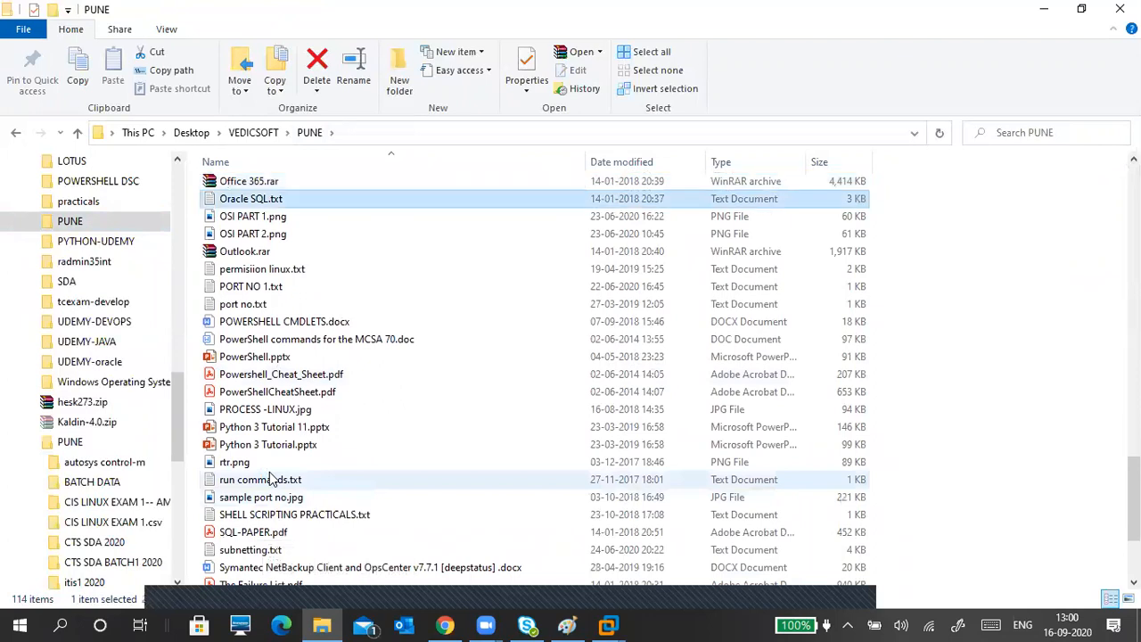
{"action": "key", "text": "o"}
{"action": "key", "text": "o"}
{"action": "key", "text": "o"}
{"action": "key", "text": "o"}
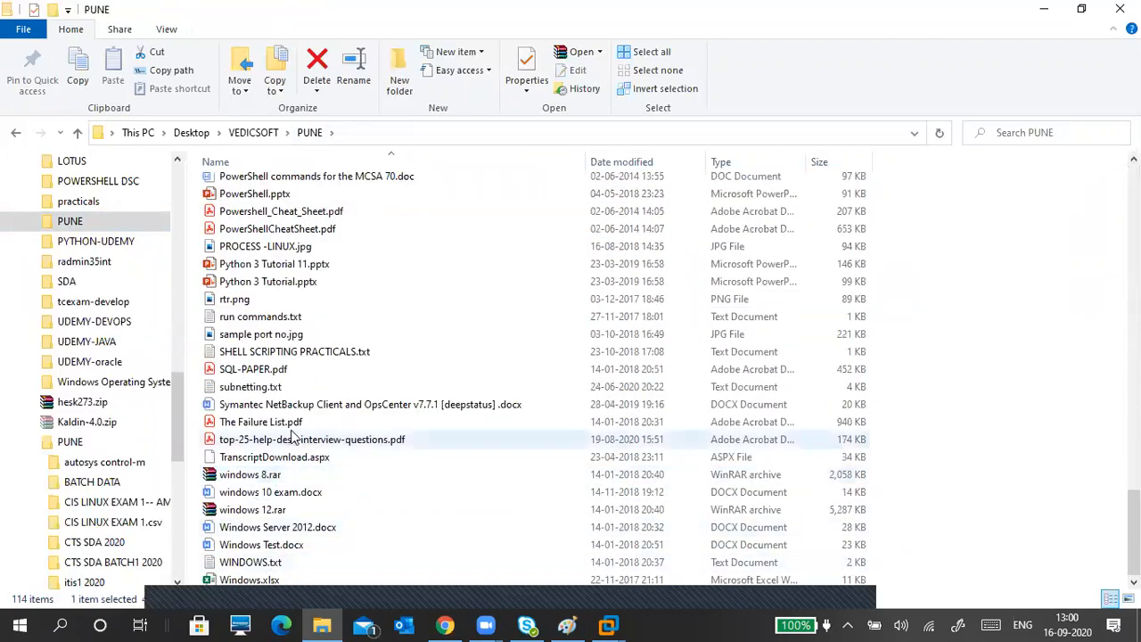
{"action": "scroll", "coordinate": [294, 437], "scroll_direction": "up", "scroll_amount": 20}
{"action": "scroll", "coordinate": [299, 444], "scroll_direction": "up", "scroll_amount": 10}
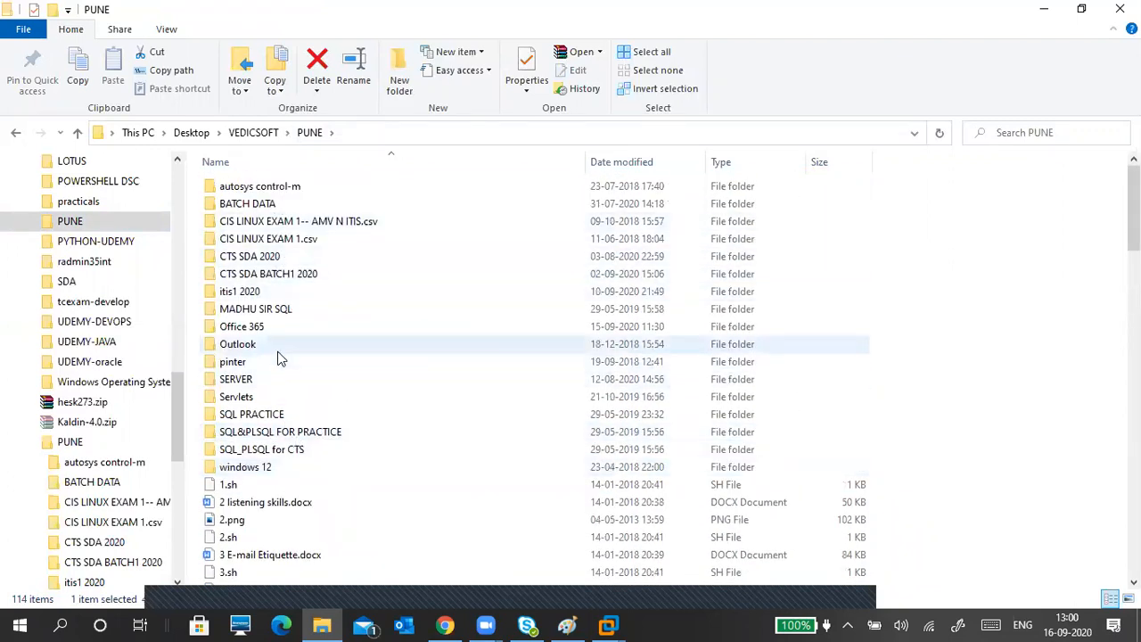
Step: Look inside the SERVER folder, return to PUNE, and open the Outlook folder
{"action": "left_click", "coordinate": [268, 379]}
{"action": "double_click", "coordinate": [269, 380]}
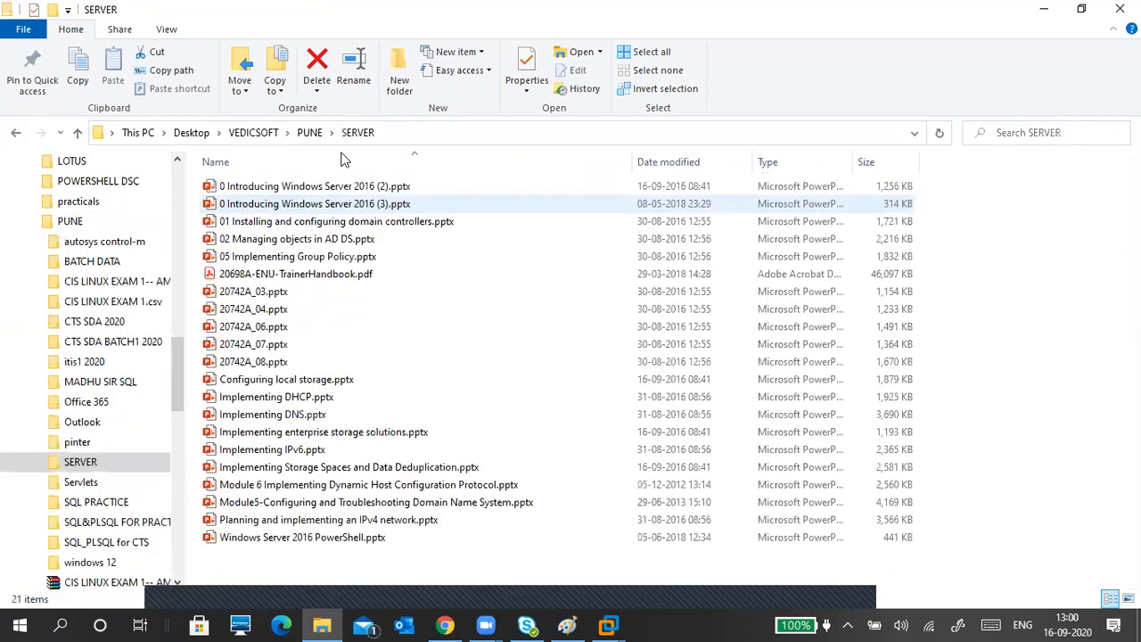
{"action": "key", "text": "BackSpace"}
{"action": "left_click", "coordinate": [267, 340]}
{"action": "double_click", "coordinate": [267, 340]}
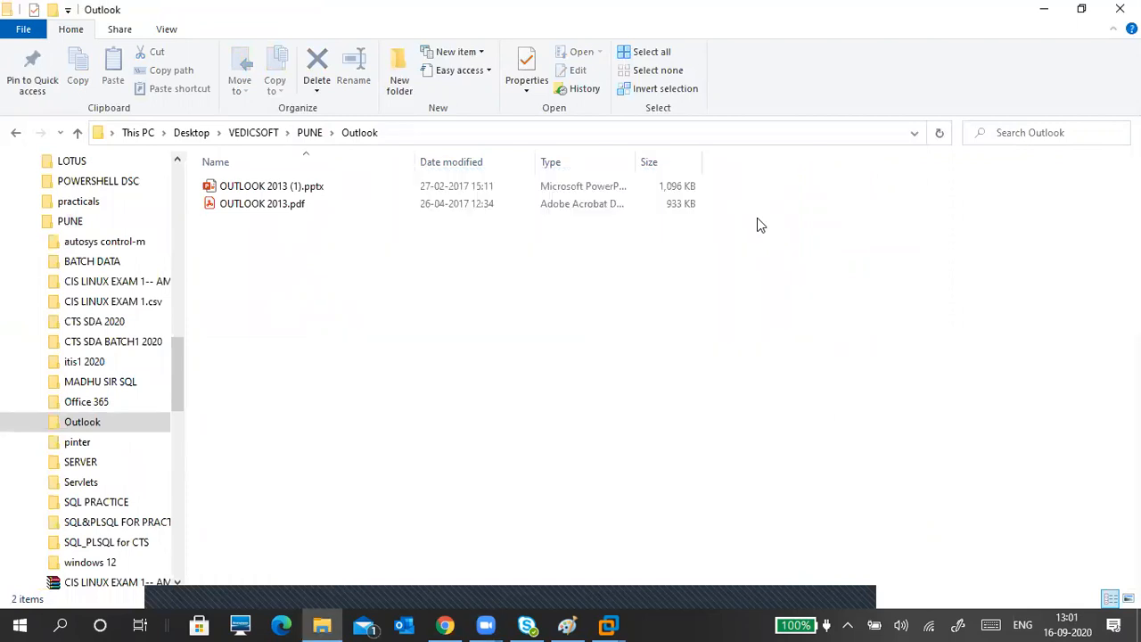
Step: Open OUTLOOK 2013 (1).pptx in PowerPoint via Open with
{"action": "double_click", "coordinate": [276, 185]}
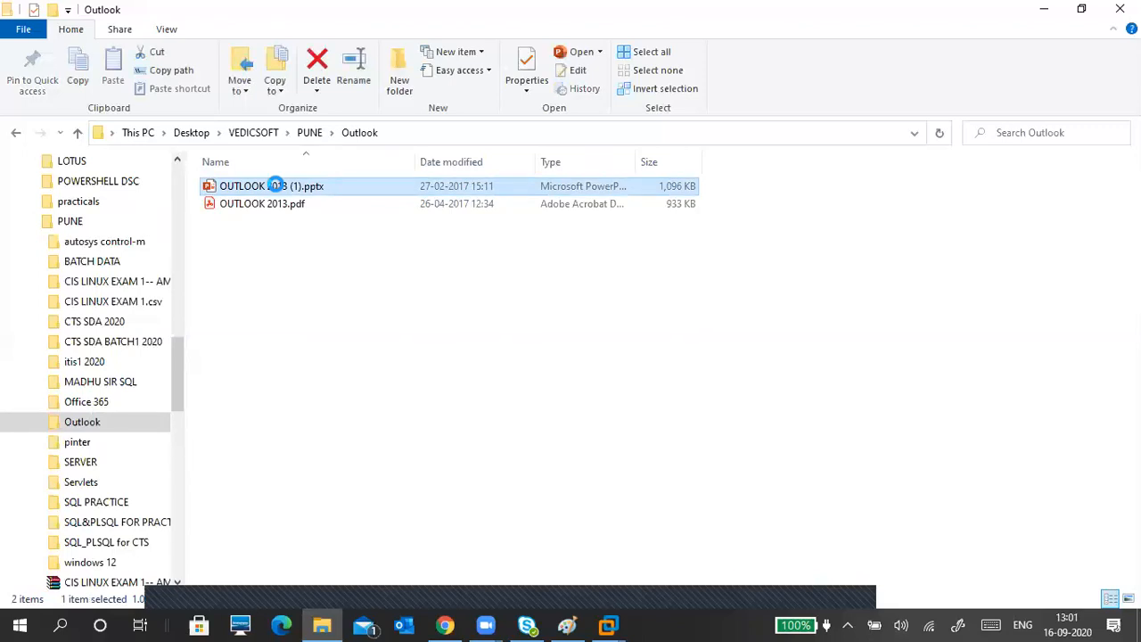
{"action": "right_click", "coordinate": [275, 185]}
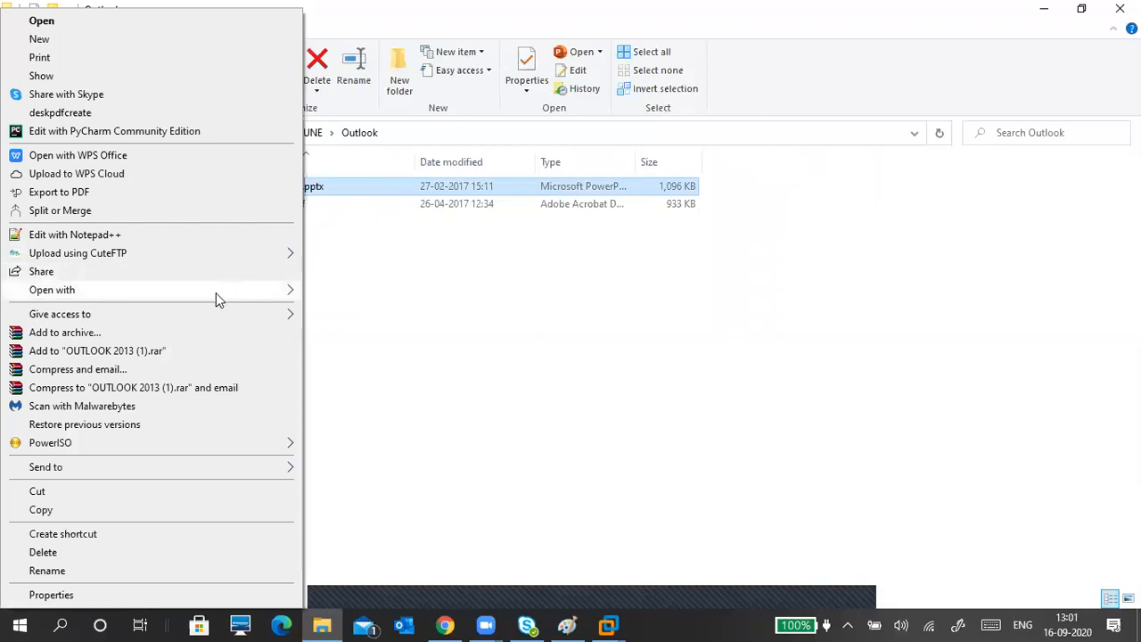
{"action": "mouse_move", "coordinate": [239, 290]}
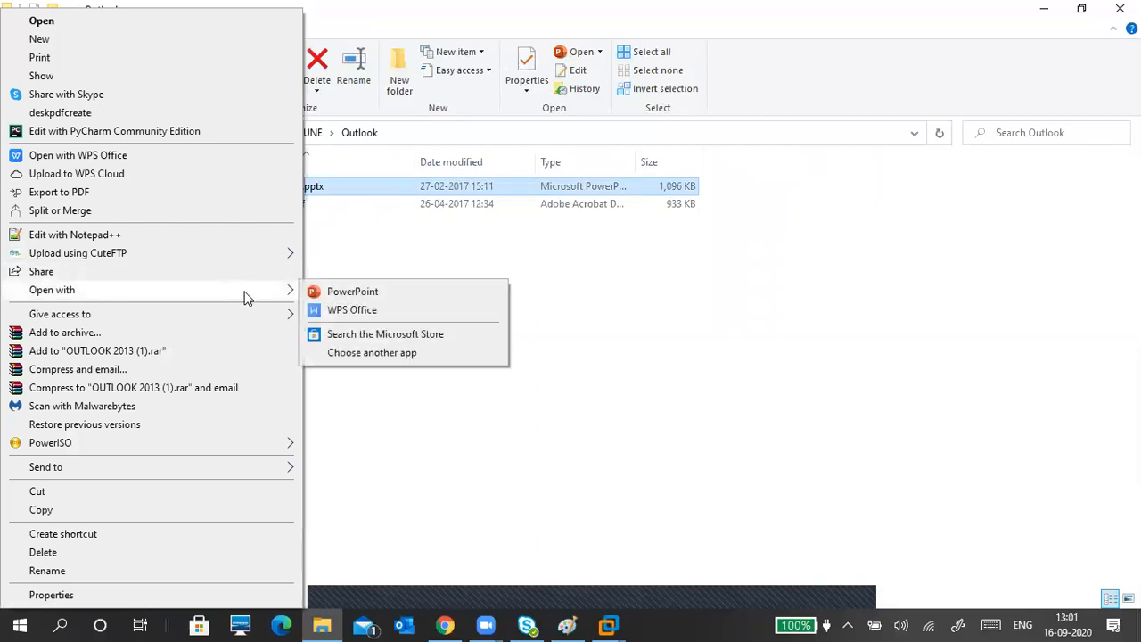
{"action": "left_click", "coordinate": [323, 293]}
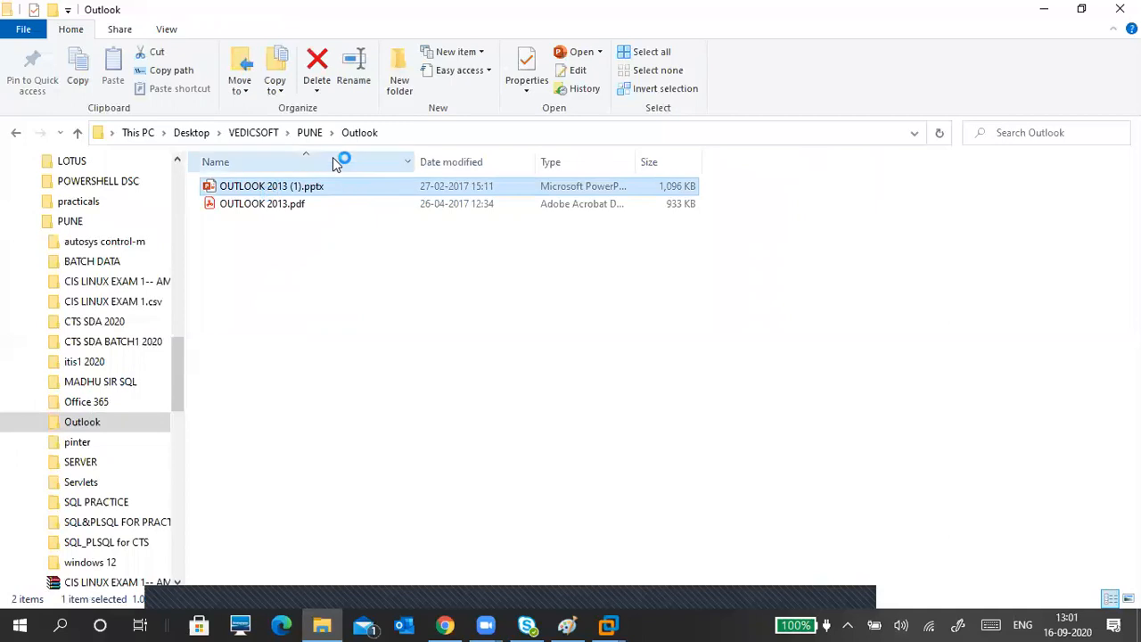
Step: Go up to VEDICSOFT and view, then close, the 'email id for student exams.txt' file
{"action": "left_click", "coordinate": [309, 132]}
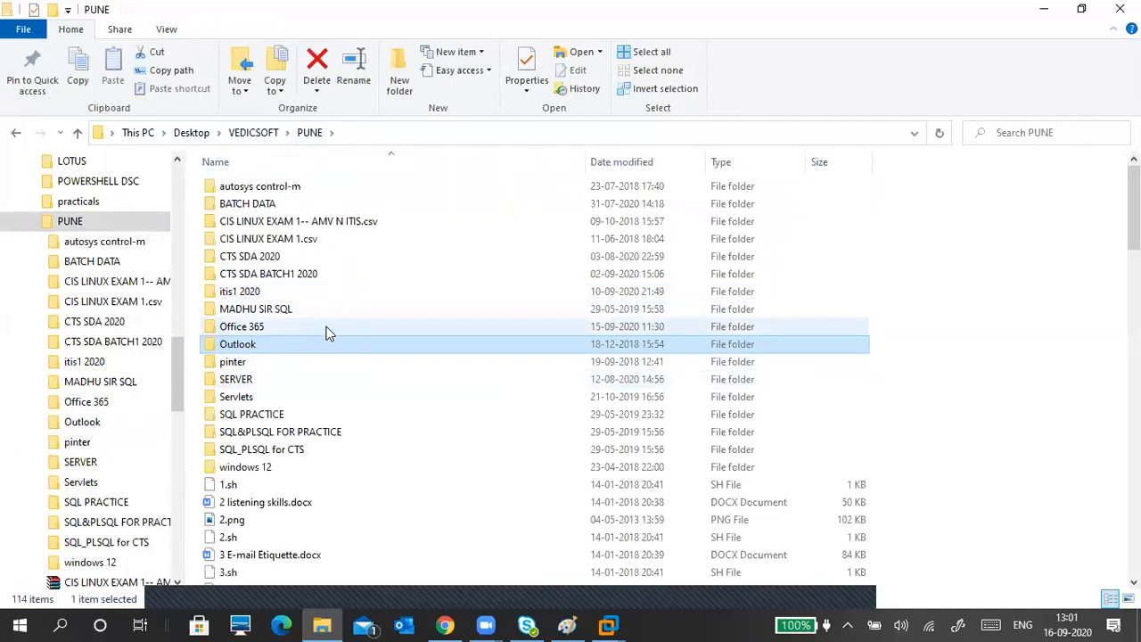
{"action": "left_click", "coordinate": [271, 135]}
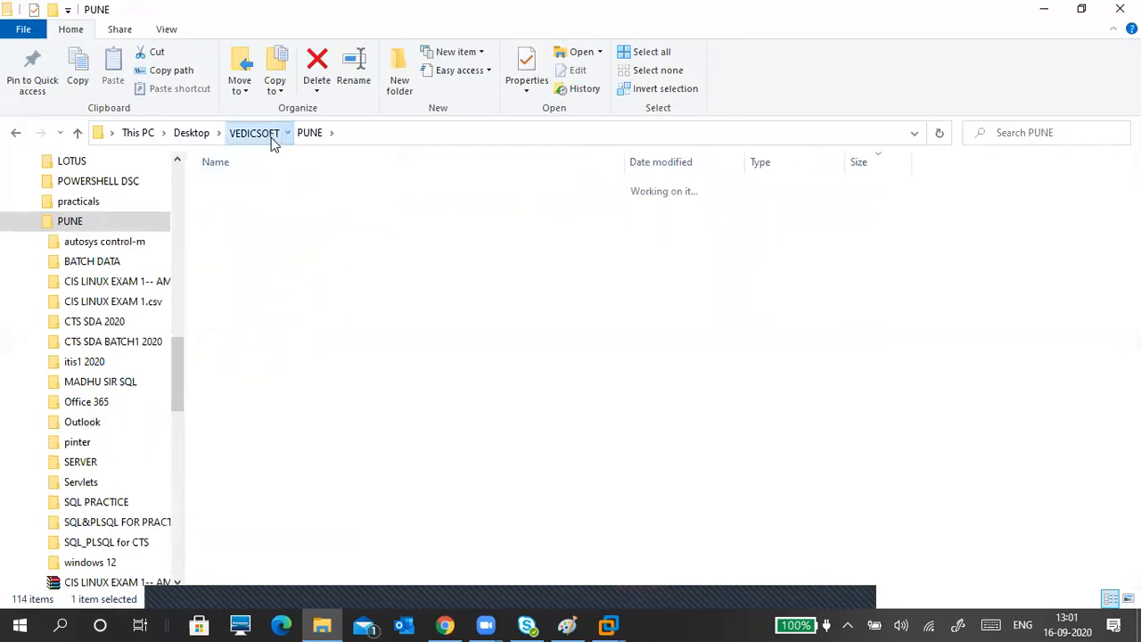
{"action": "left_click", "coordinate": [313, 299]}
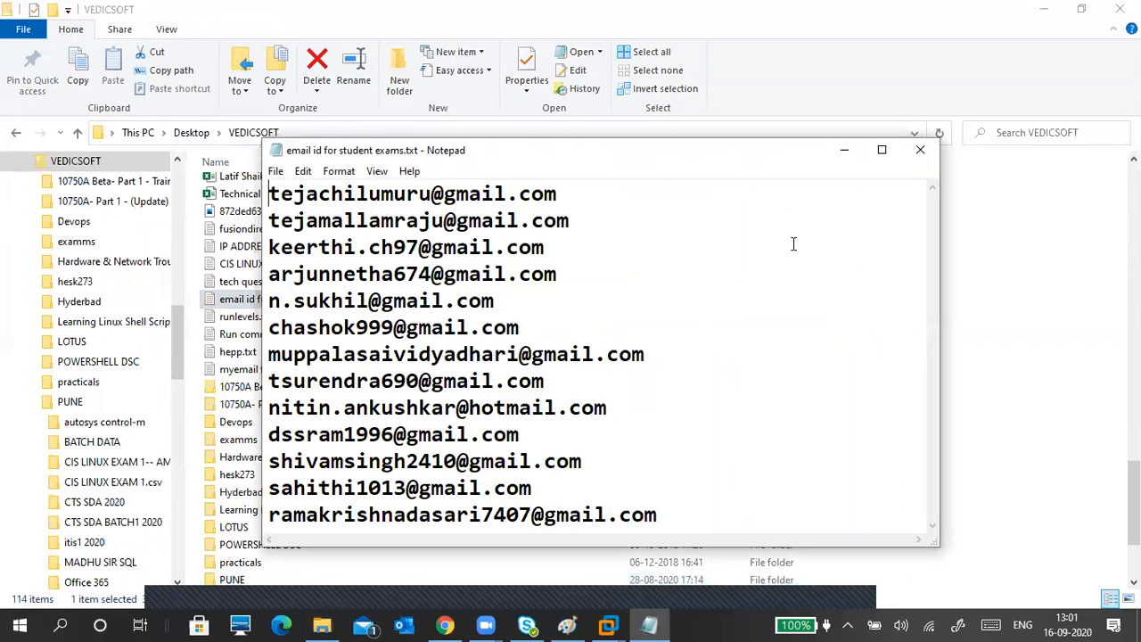
{"action": "left_click", "coordinate": [921, 148]}
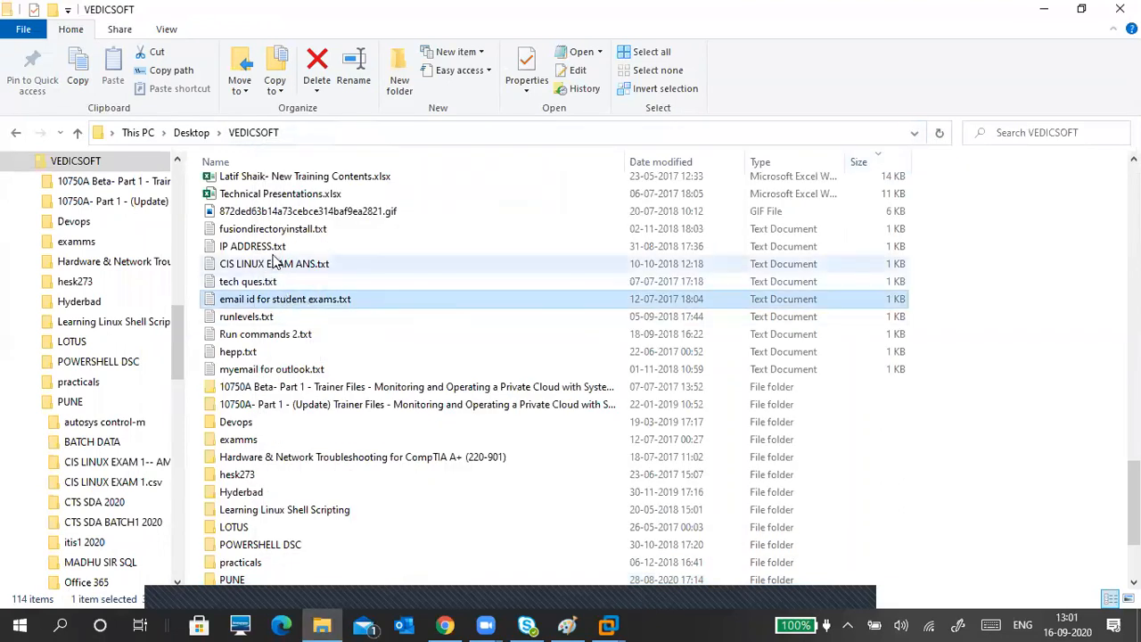
Step: Minimize File Explorer and PowerPoint so the VMware guest desktop shows
{"action": "scroll", "coordinate": [314, 344], "scroll_direction": "up", "scroll_amount": 10}
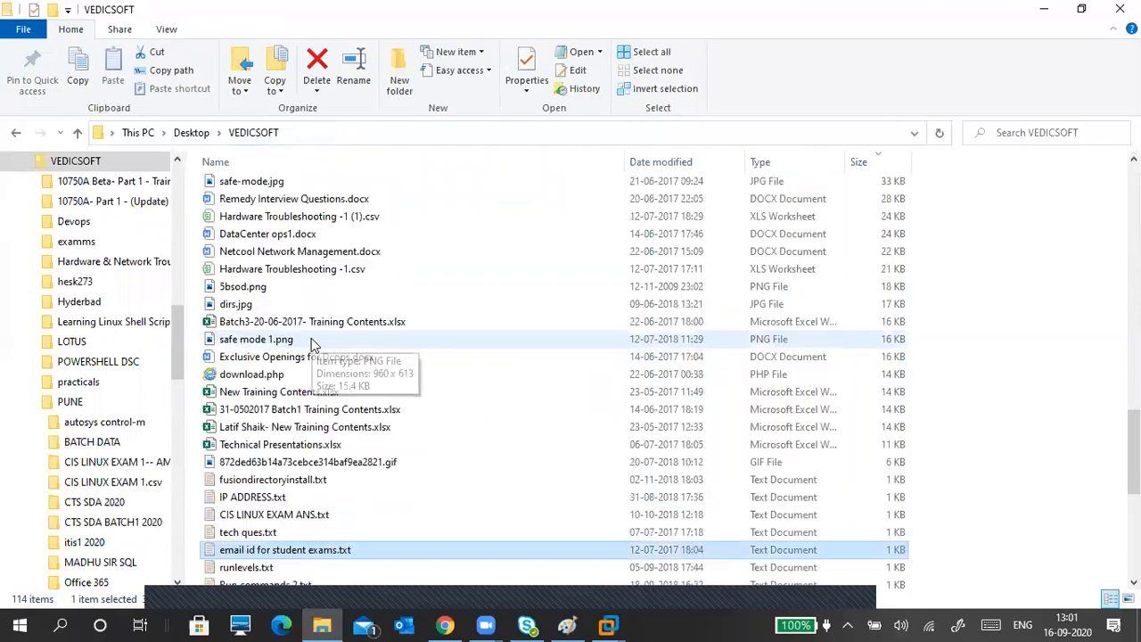
{"action": "scroll", "coordinate": [314, 347], "scroll_direction": "down", "scroll_amount": 5}
{"action": "scroll", "coordinate": [312, 345], "scroll_direction": "up", "scroll_amount": 20}
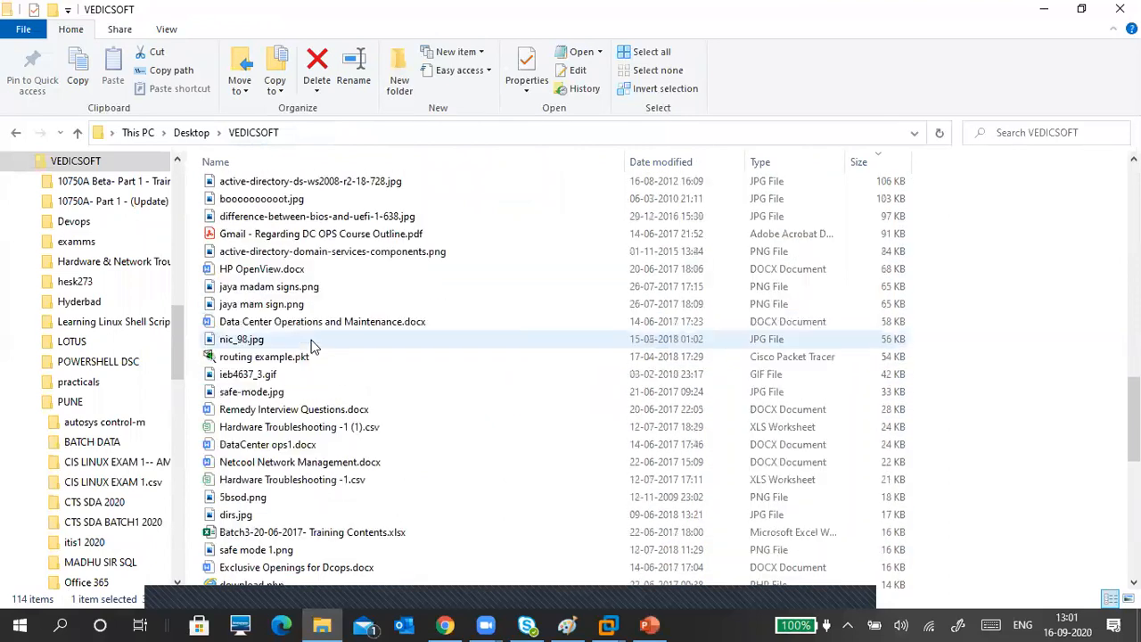
{"action": "scroll", "coordinate": [312, 346], "scroll_direction": "up", "scroll_amount": 3}
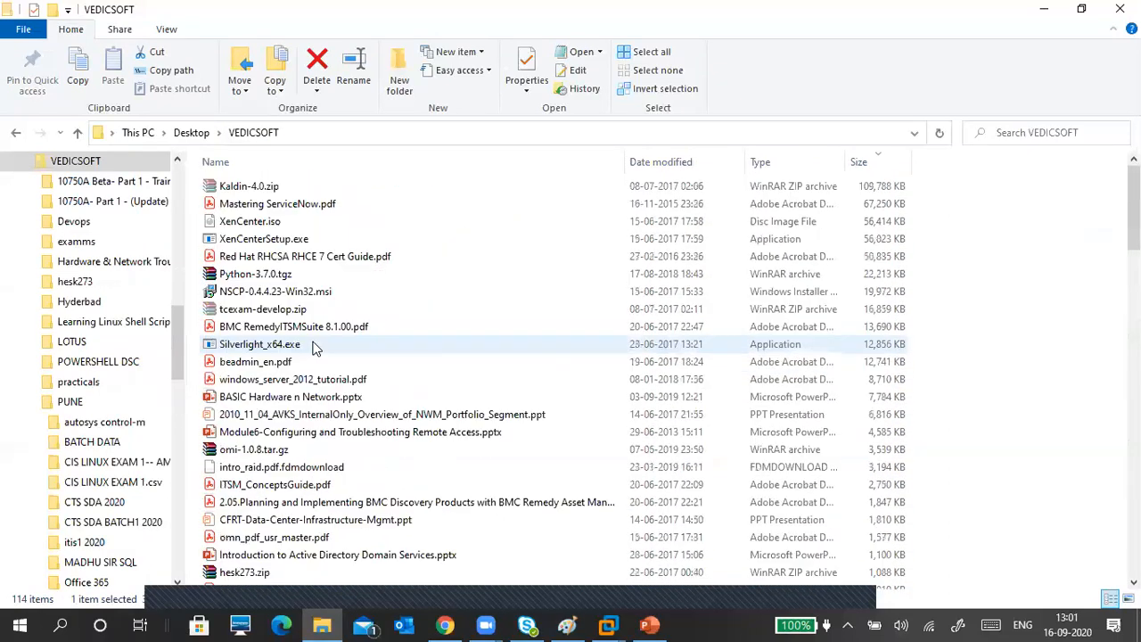
{"action": "left_click", "coordinate": [1057, 10]}
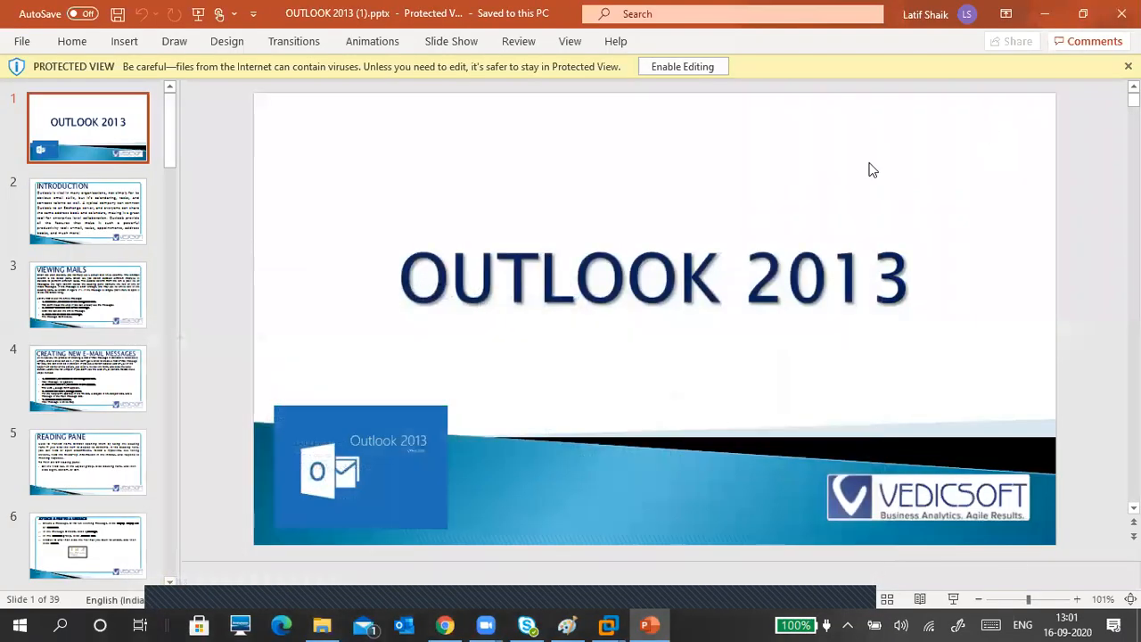
{"action": "left_click", "coordinate": [1045, 14]}
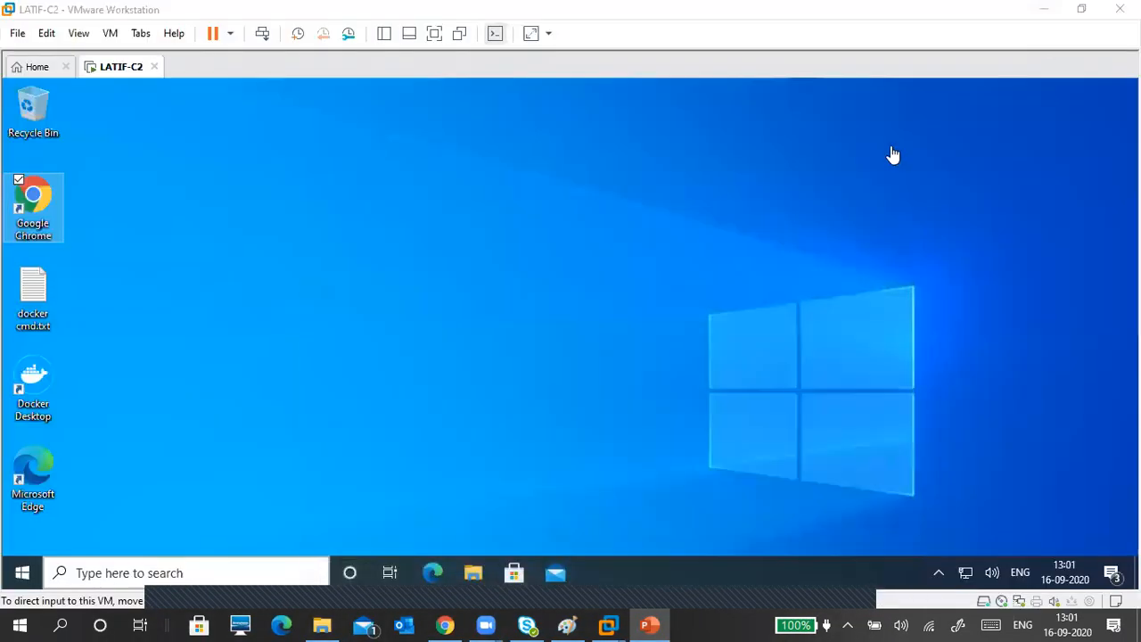
Step: Close Edge's Chrome thank-you page in the VM and minimize the Downloads folder
{"action": "left_click", "coordinate": [472, 241]}
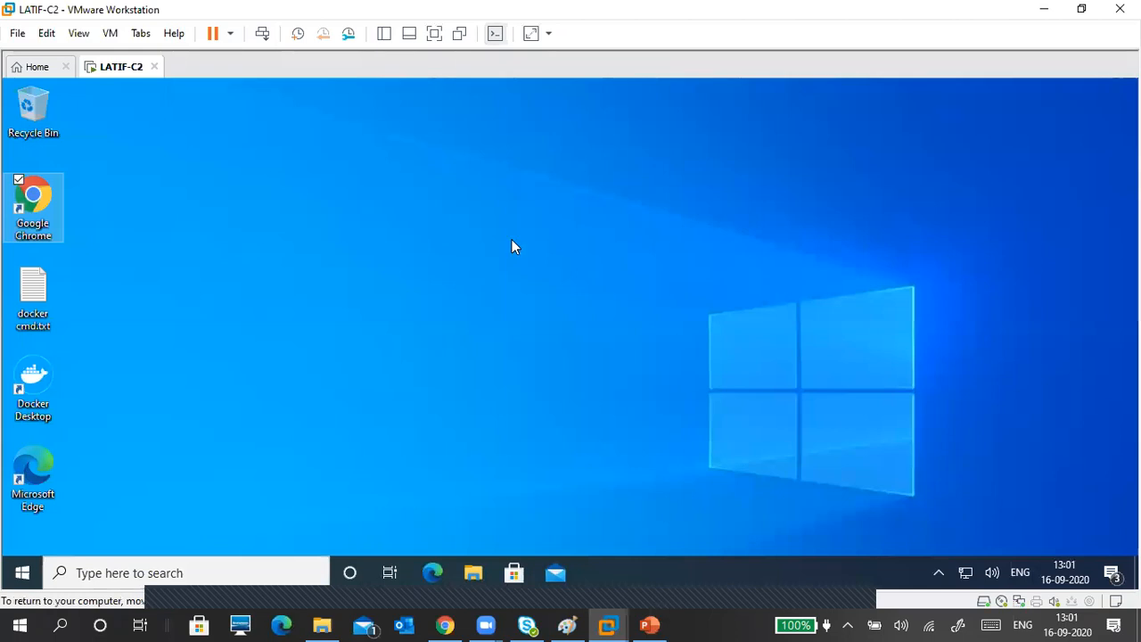
{"action": "left_click", "coordinate": [37, 211]}
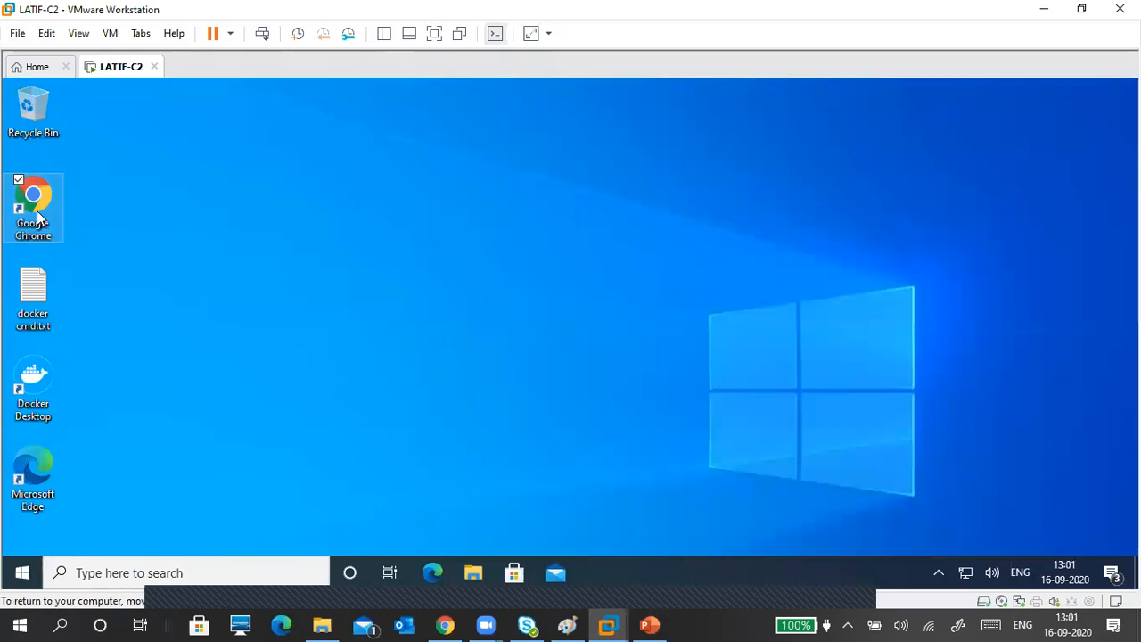
{"action": "left_click", "coordinate": [479, 574]}
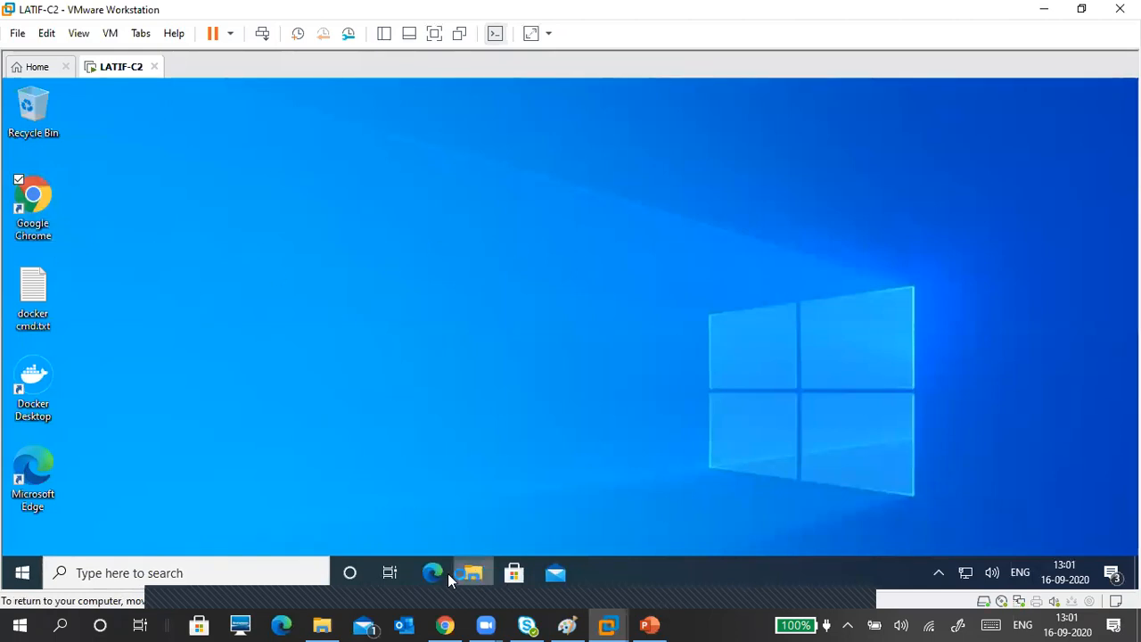
{"action": "left_click", "coordinate": [441, 572]}
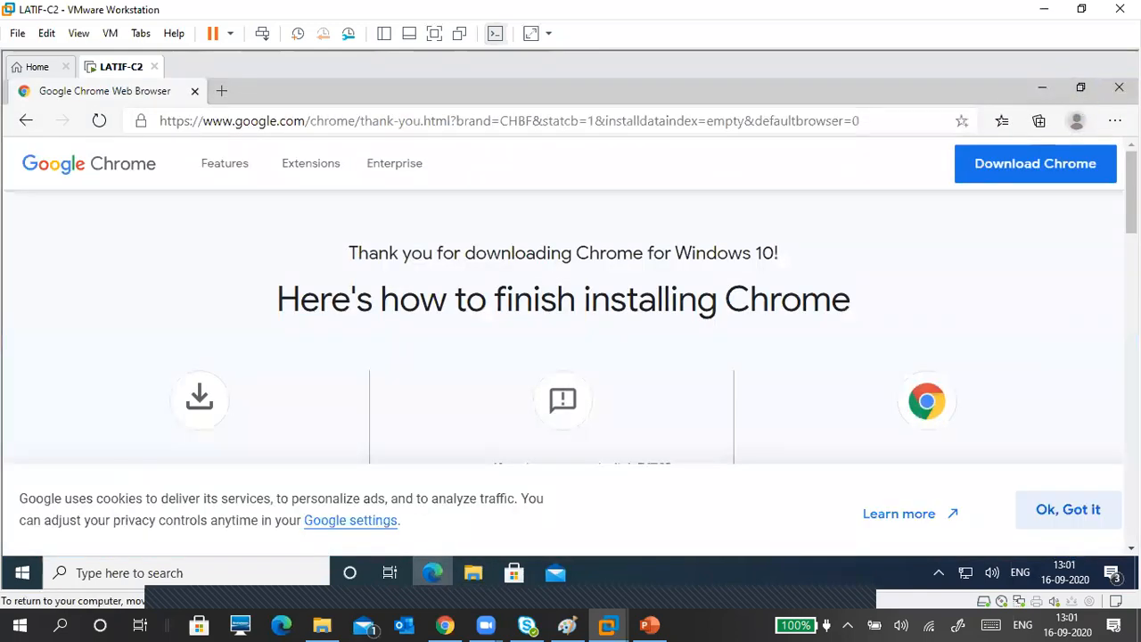
{"action": "left_click", "coordinate": [1119, 87]}
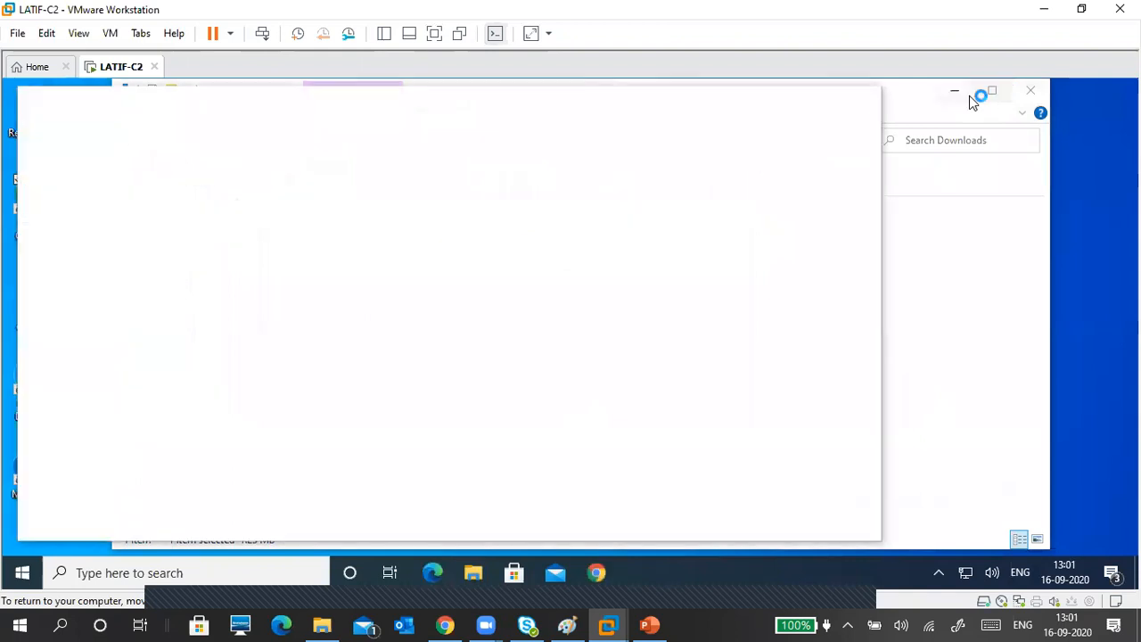
{"action": "left_click", "coordinate": [960, 97]}
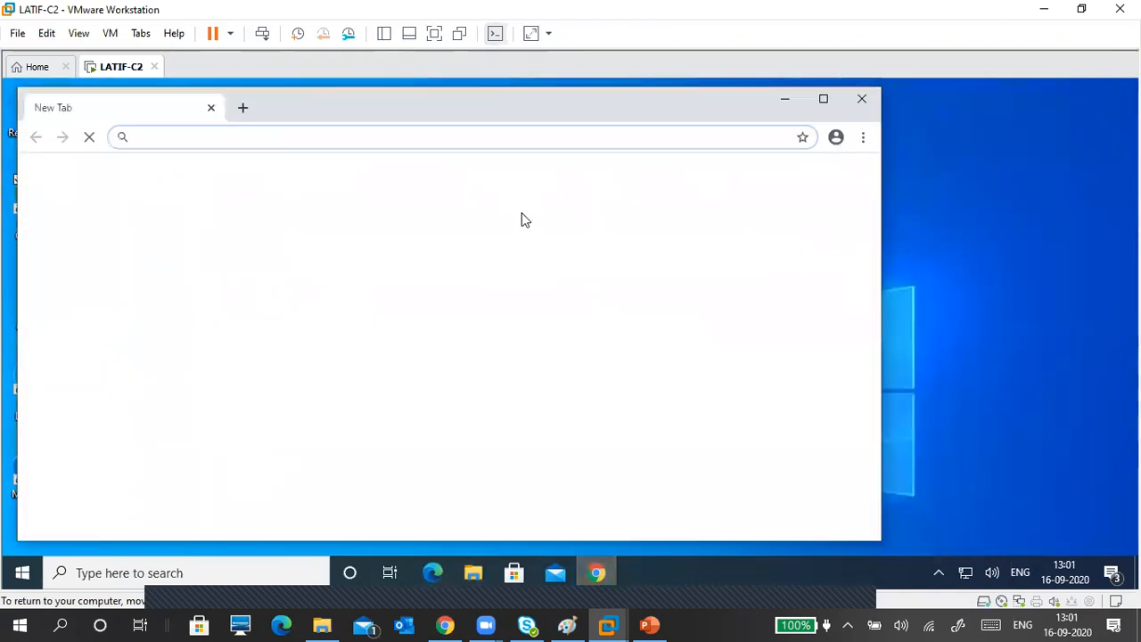
Step: Maximize the Chrome window and load gmail.com
{"action": "left_click", "coordinate": [823, 98]}
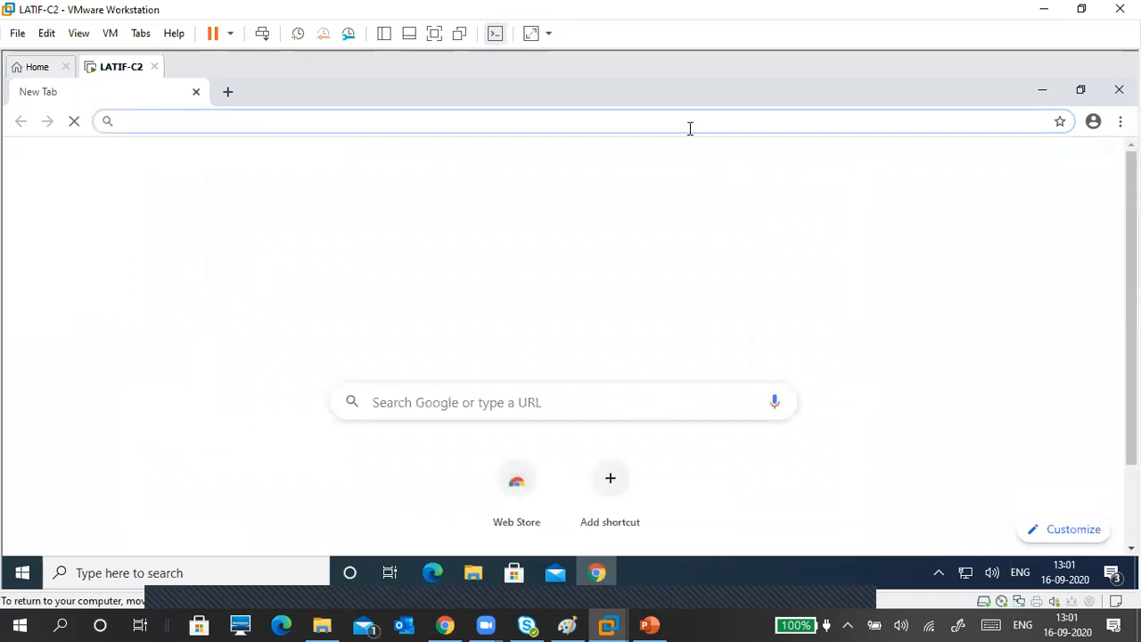
{"action": "type", "text": "gm"}
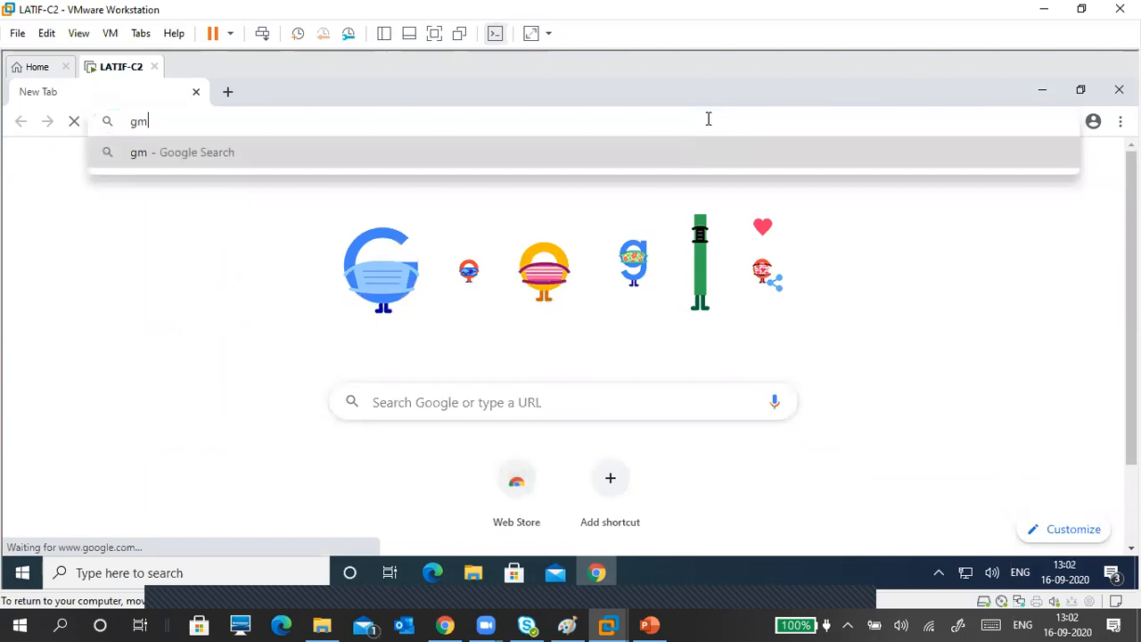
{"action": "type", "text": "ail.com"}
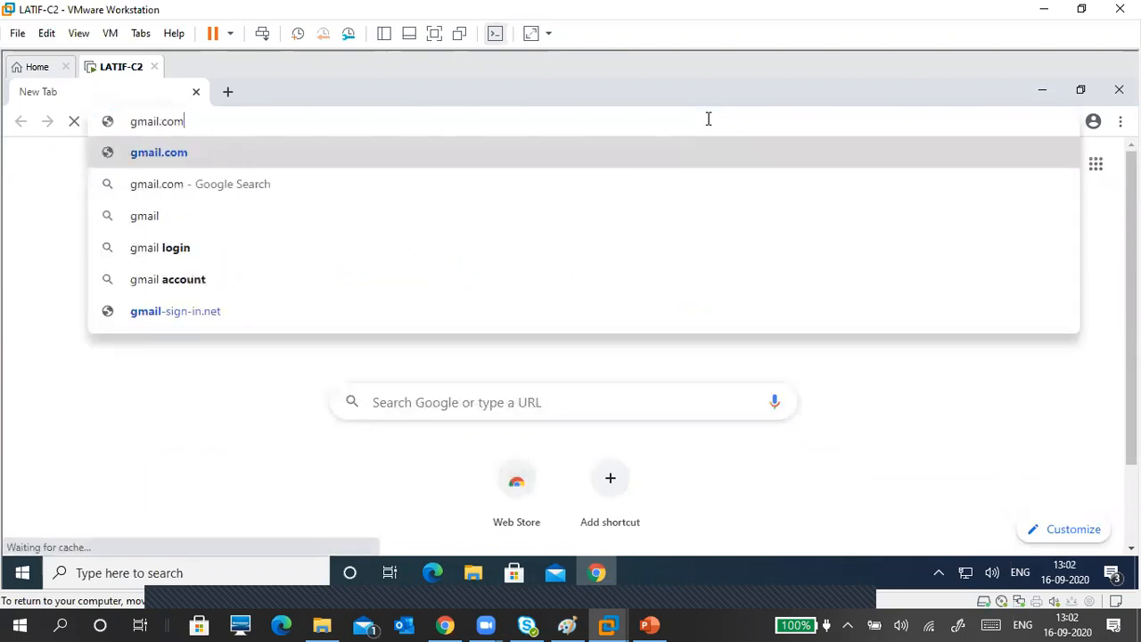
{"action": "key", "text": "Return"}
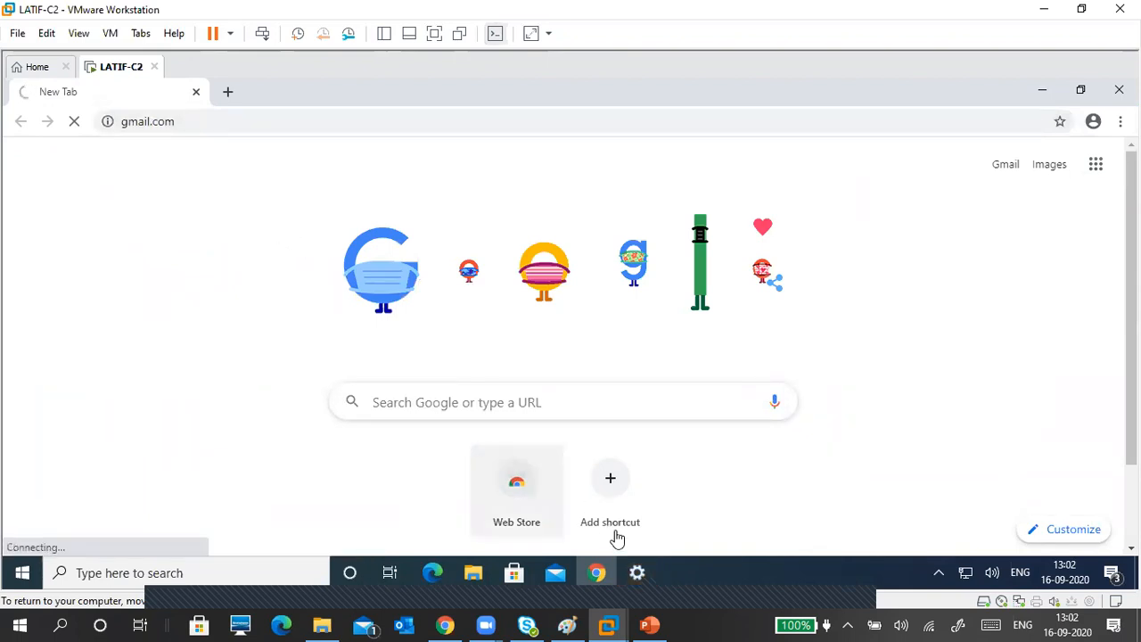
{"action": "left_click", "coordinate": [637, 571]}
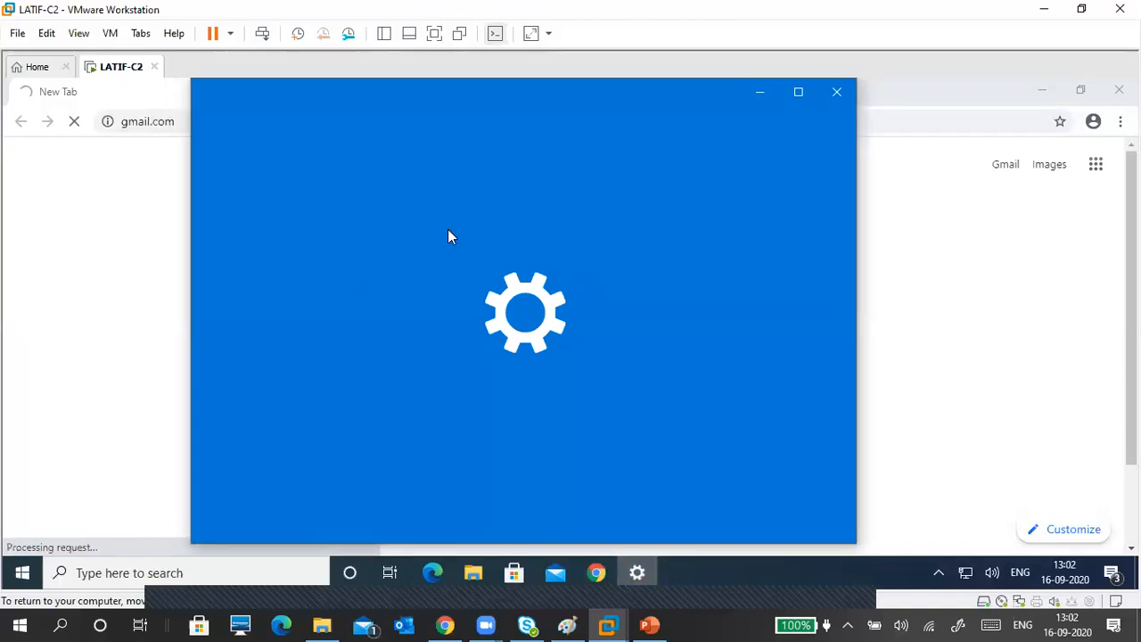
Step: Close the Windows Settings window to bring Chrome's Gmail page back
{"action": "left_click", "coordinate": [828, 101]}
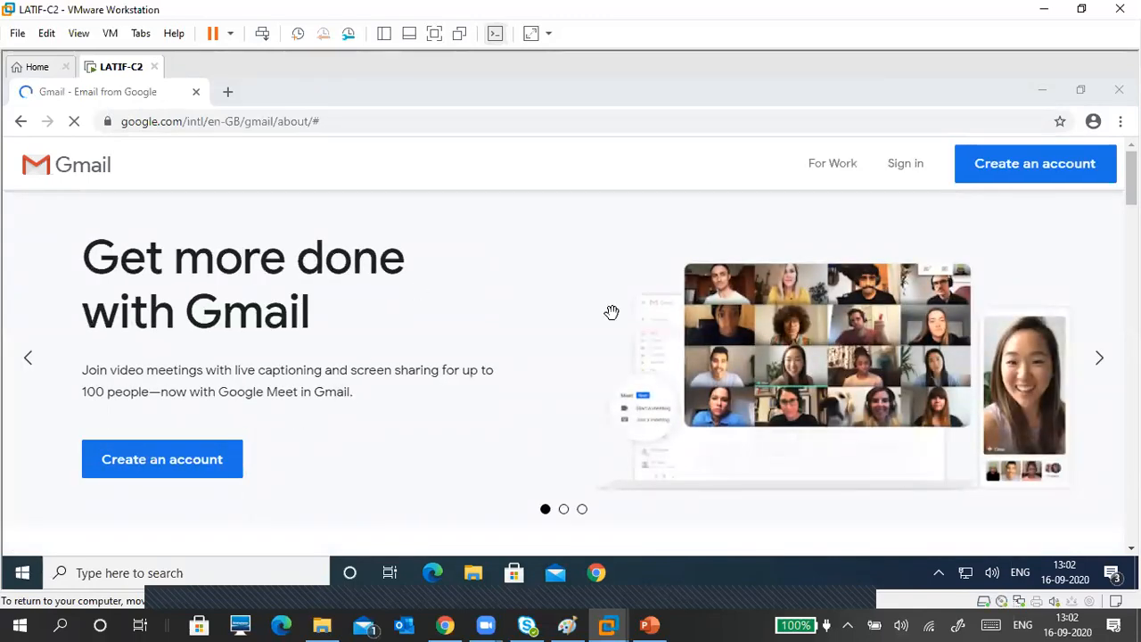
Step: Open Gmail's sign-in page and close the duplicate and landing-page tabs, leaving one sign-in tab
{"action": "left_click", "coordinate": [907, 166]}
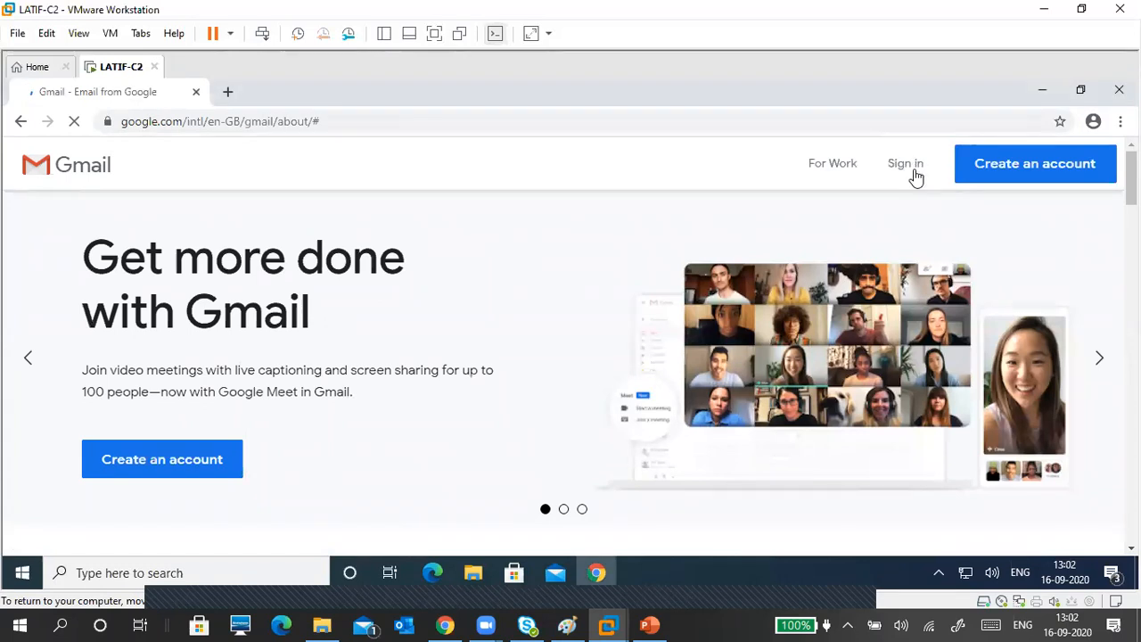
{"action": "left_click", "coordinate": [909, 168]}
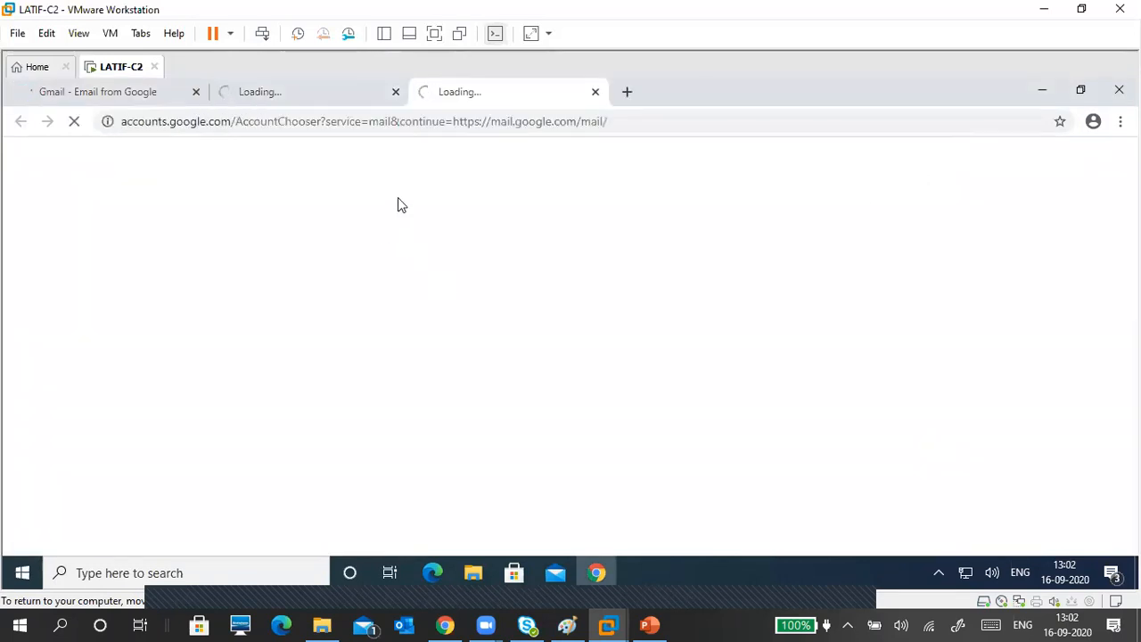
{"action": "left_click", "coordinate": [362, 89]}
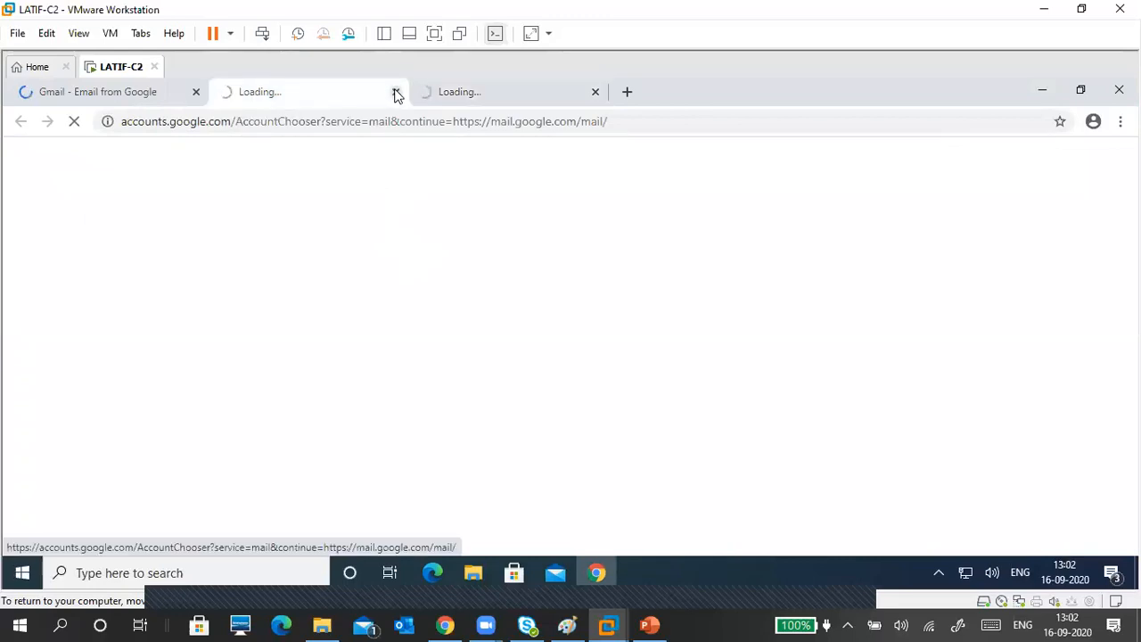
{"action": "left_click", "coordinate": [164, 98]}
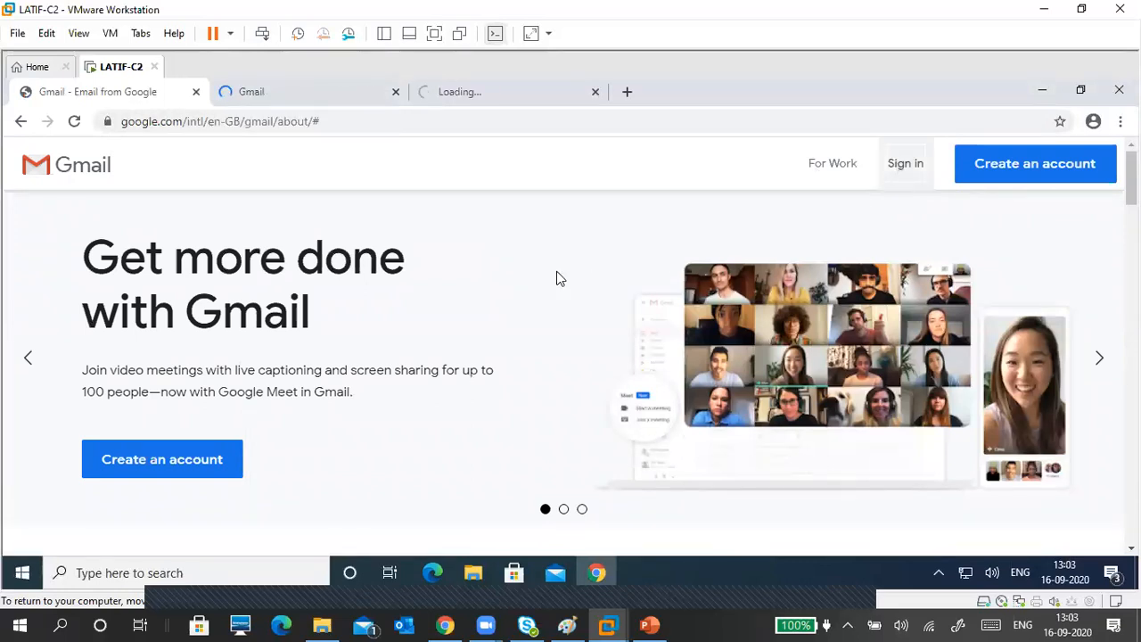
{"action": "left_click", "coordinate": [542, 91]}
{"action": "left_click", "coordinate": [597, 92]}
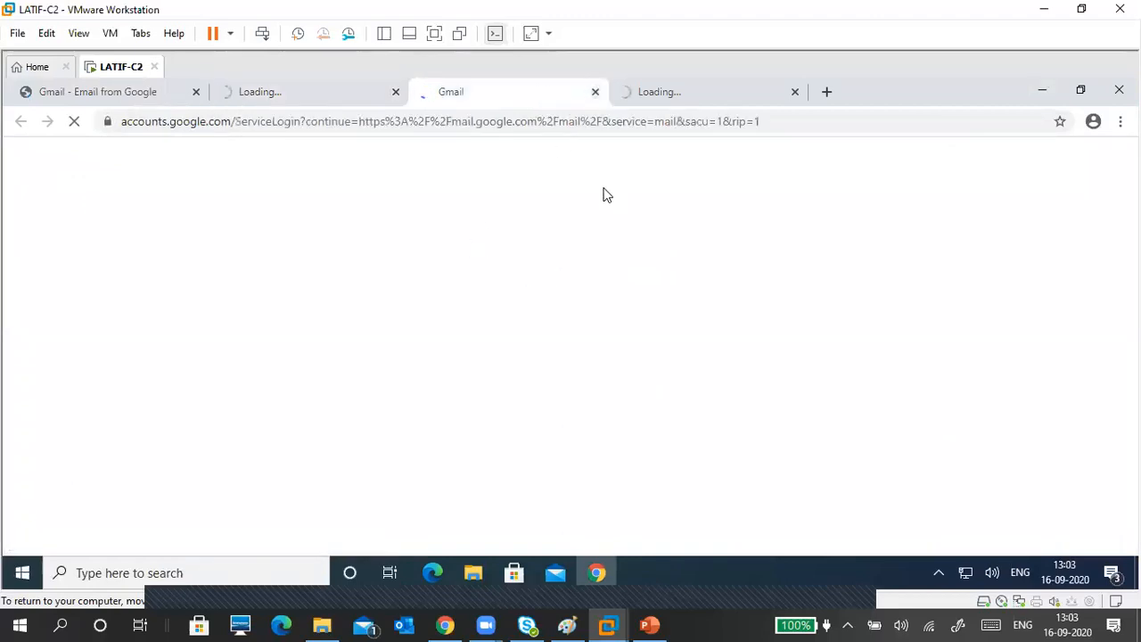
{"action": "left_click", "coordinate": [596, 92]}
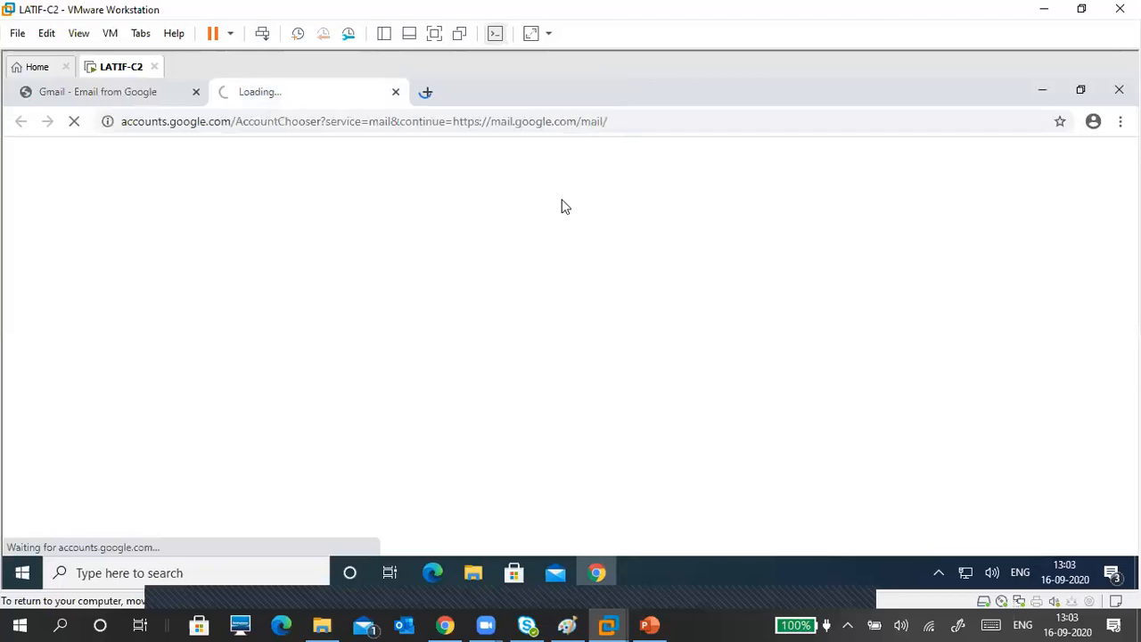
{"action": "left_click", "coordinate": [146, 100]}
{"action": "left_click", "coordinate": [196, 93]}
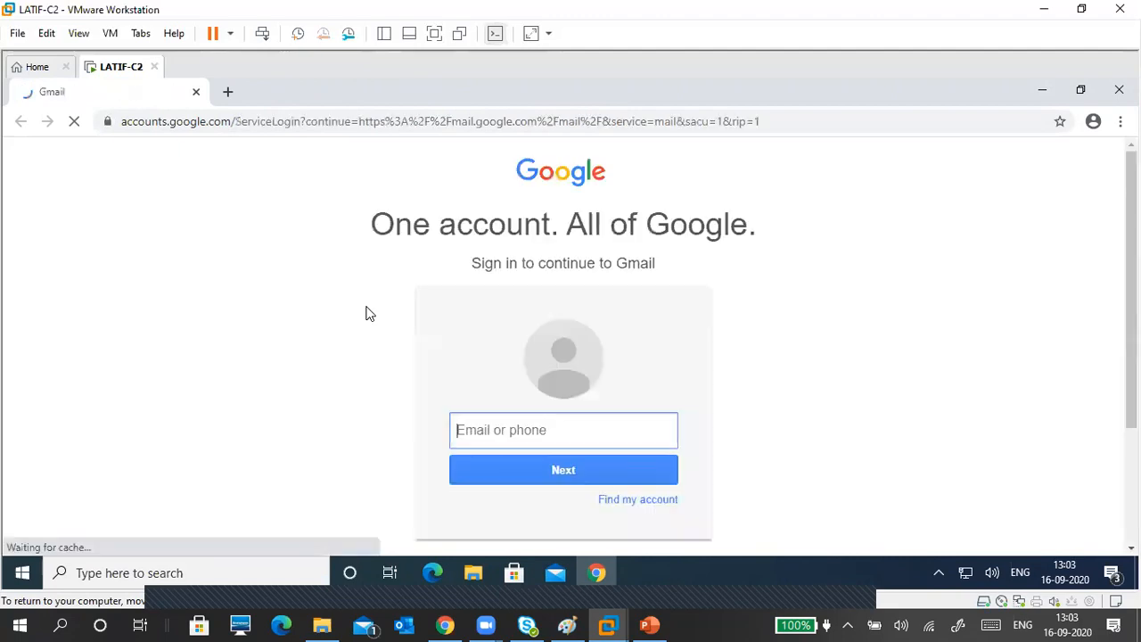
{"action": "scroll", "coordinate": [388, 339], "scroll_direction": "down", "scroll_amount": 2}
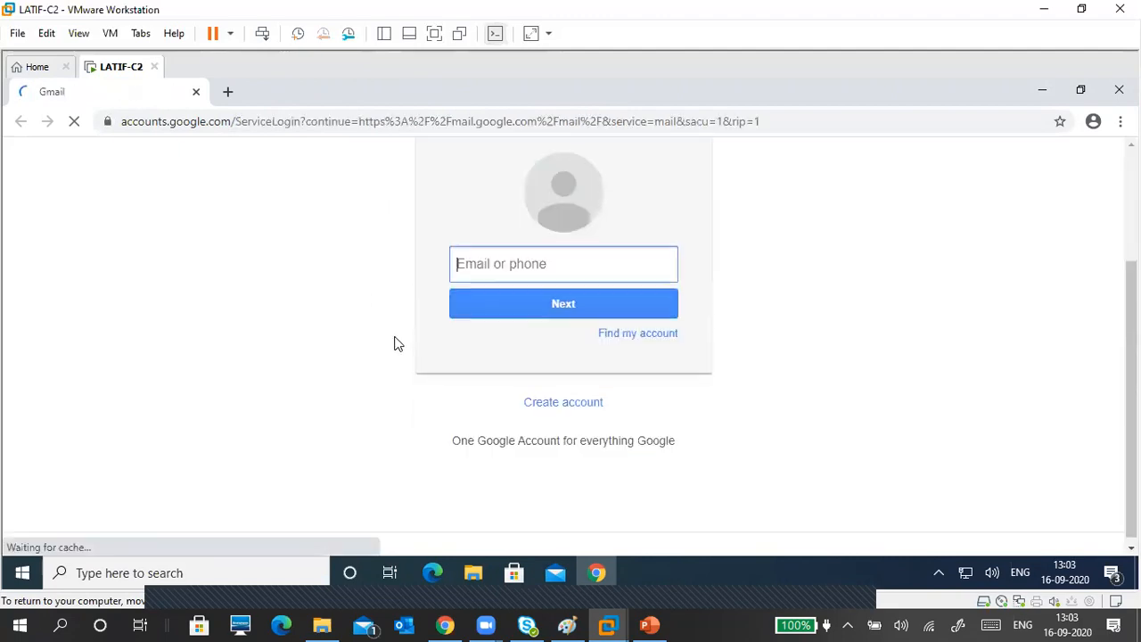
Step: Enter the account's e-mail address, submit it, and begin typing the password
{"action": "left_click", "coordinate": [541, 264]}
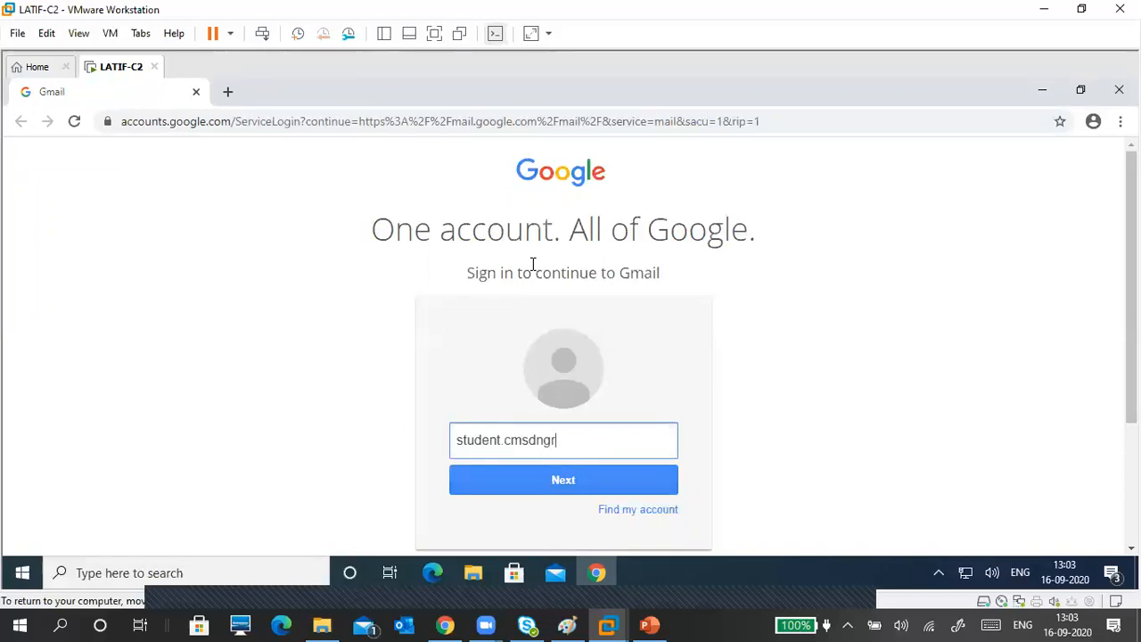
{"action": "key", "text": "Return"}
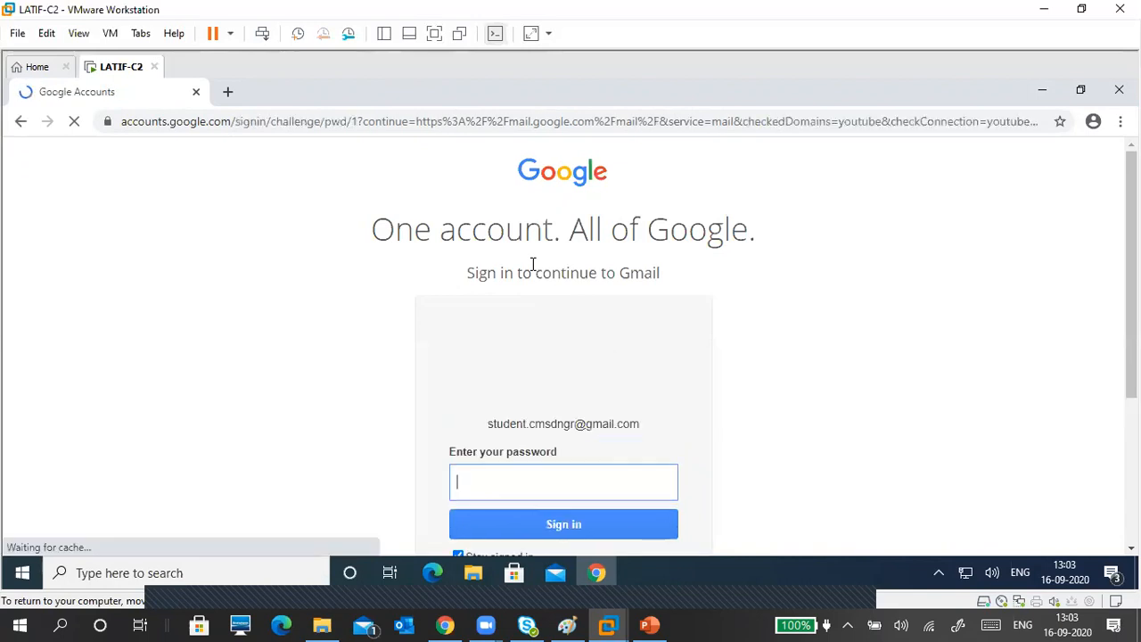
{"action": "type", "text": "•"}
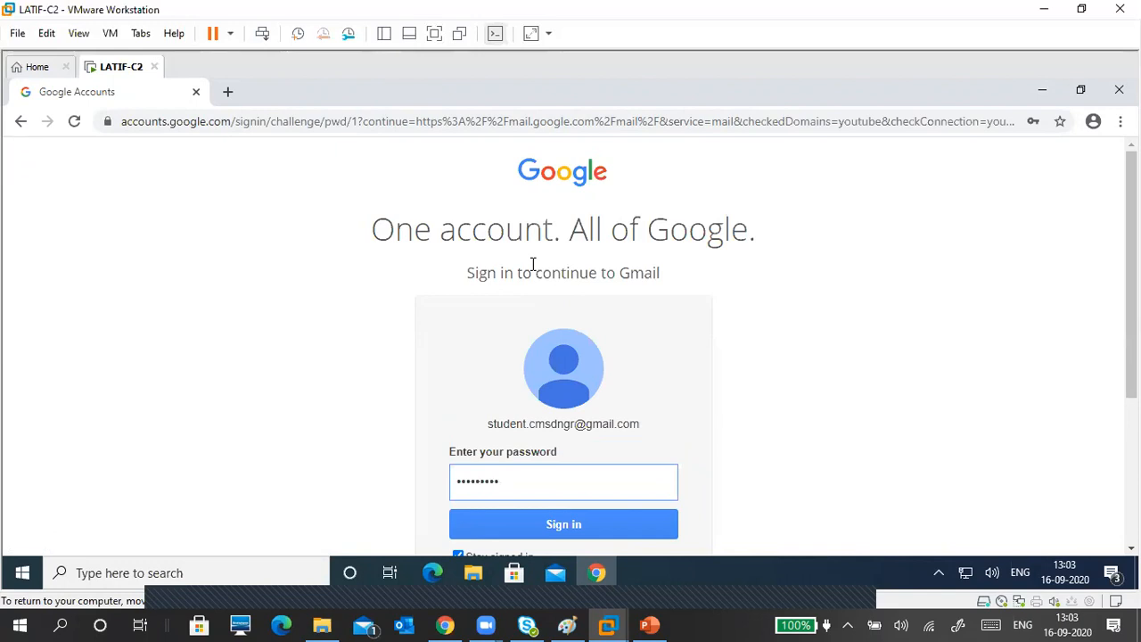
Step: Uncheck Stay signed in and submit the password to sign in
{"action": "scroll", "coordinate": [937, 357], "scroll_direction": "down", "scroll_amount": 3}
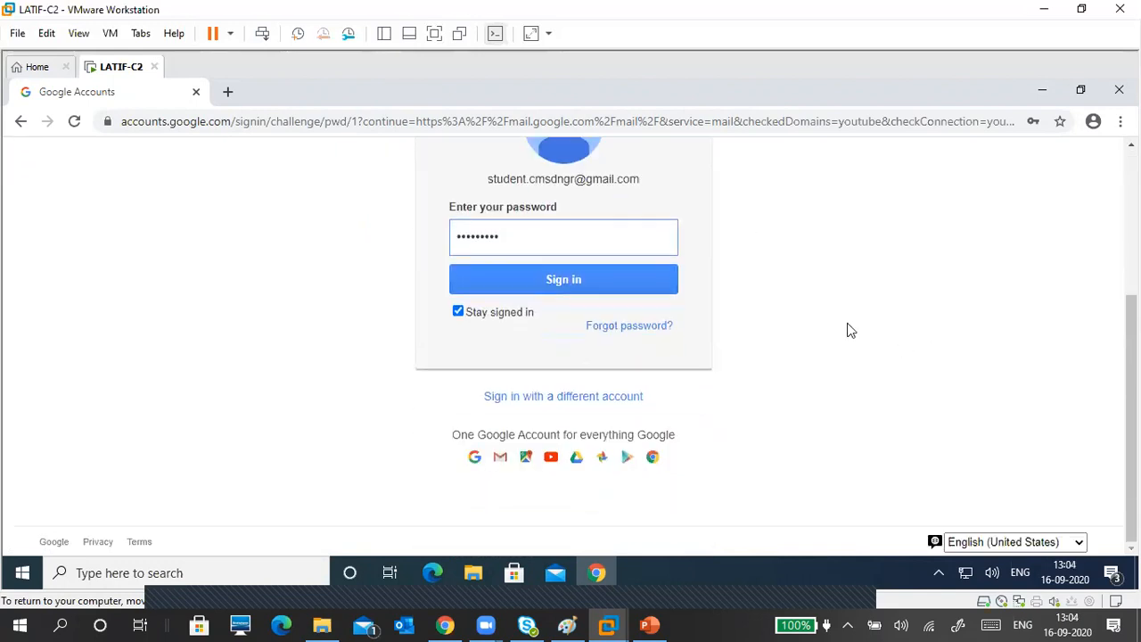
{"action": "left_click", "coordinate": [459, 312]}
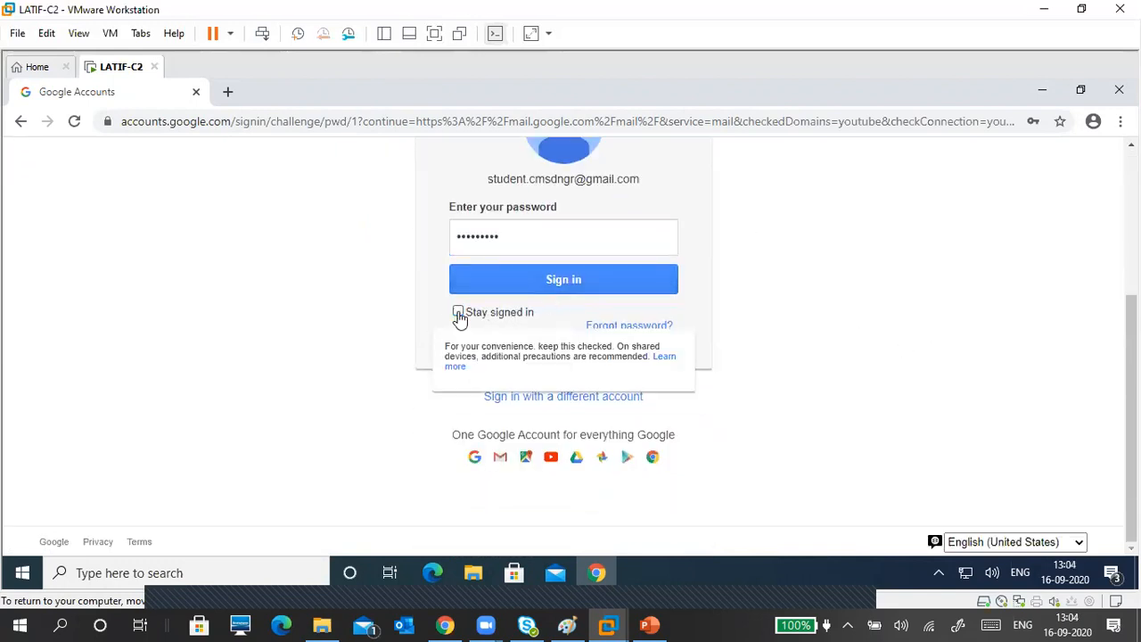
{"action": "left_click", "coordinate": [514, 287]}
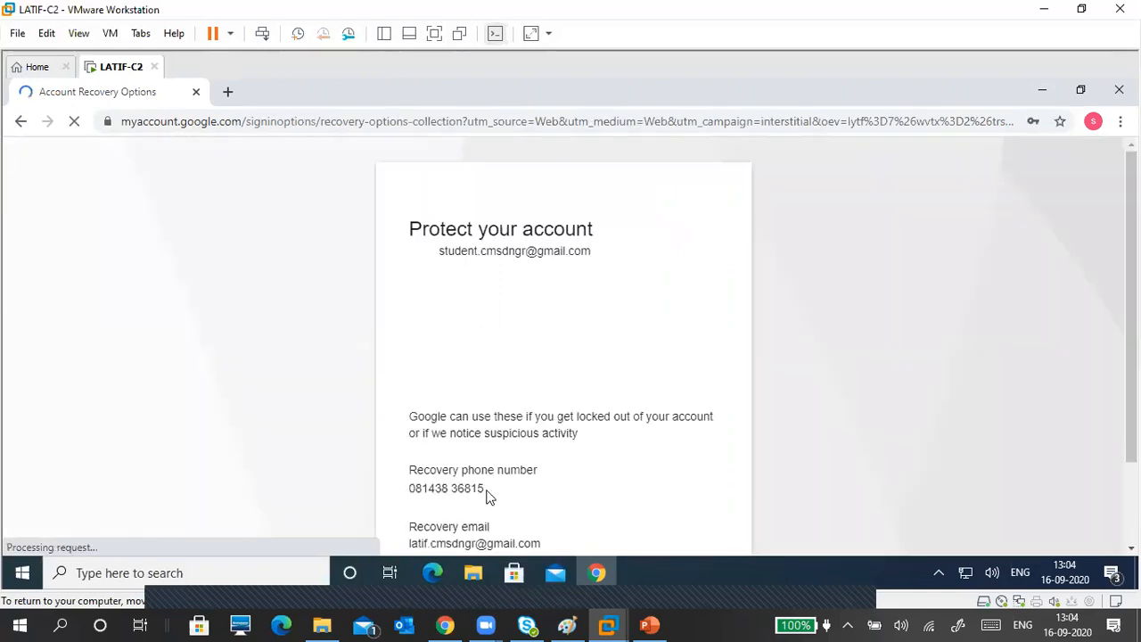
Step: Review the Protect your account page and highlight the recovery e-mail address
{"action": "scroll", "coordinate": [505, 388], "scroll_direction": "down", "scroll_amount": 2}
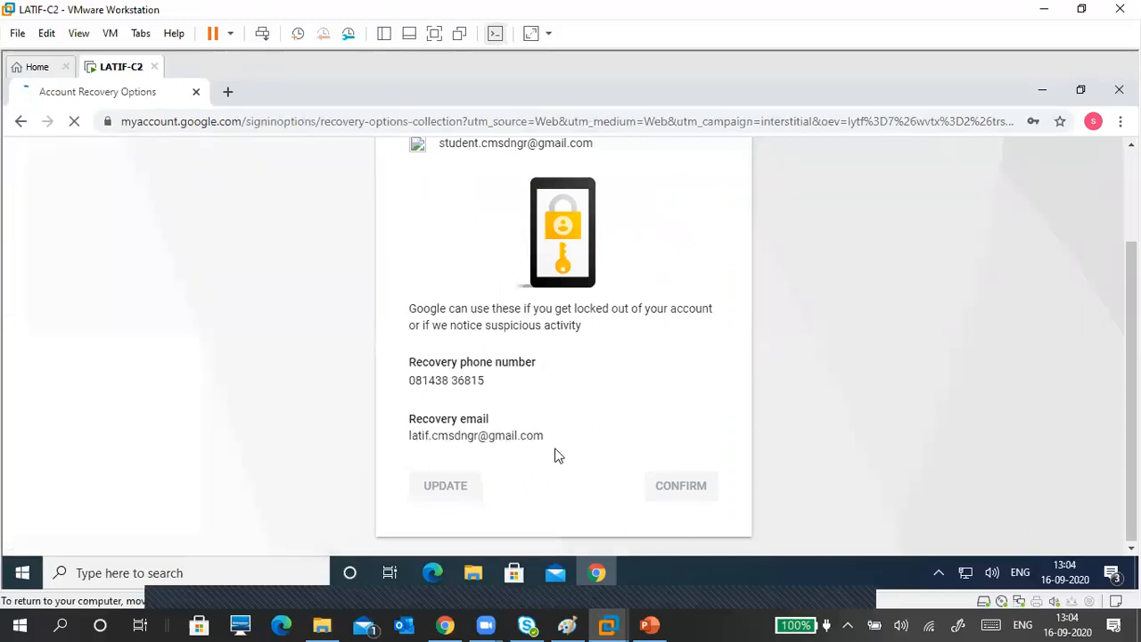
{"action": "left_click_drag", "start_coordinate": [564, 460], "coordinate": [419, 437]}
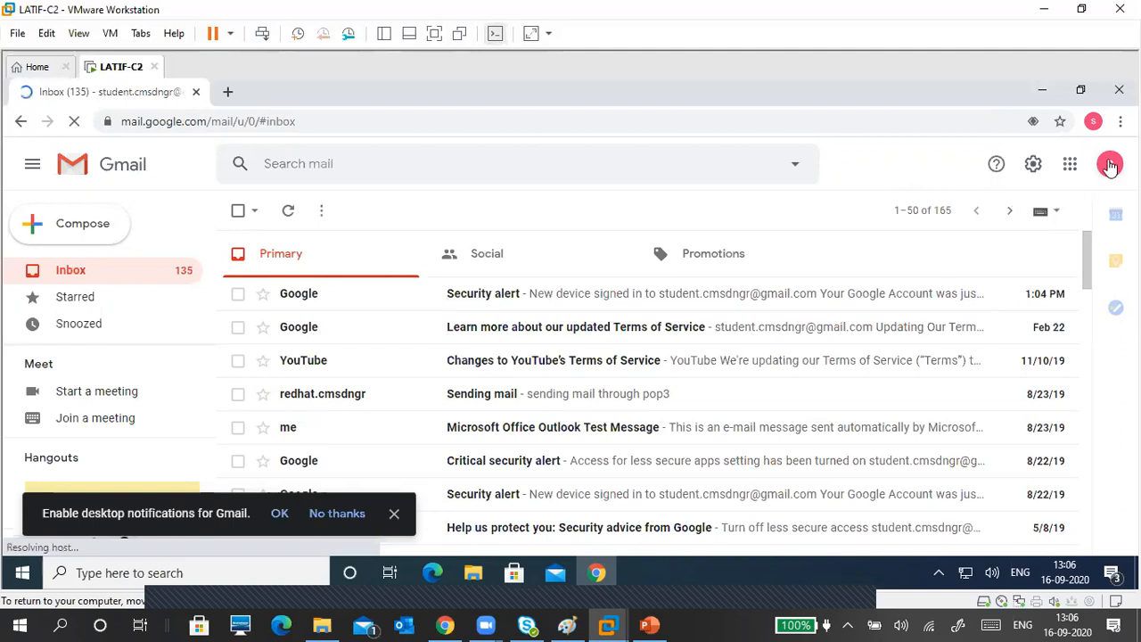
Step: Open Manage your Google Account from the Gmail profile menu and scroll its home page
{"action": "left_click", "coordinate": [1110, 165]}
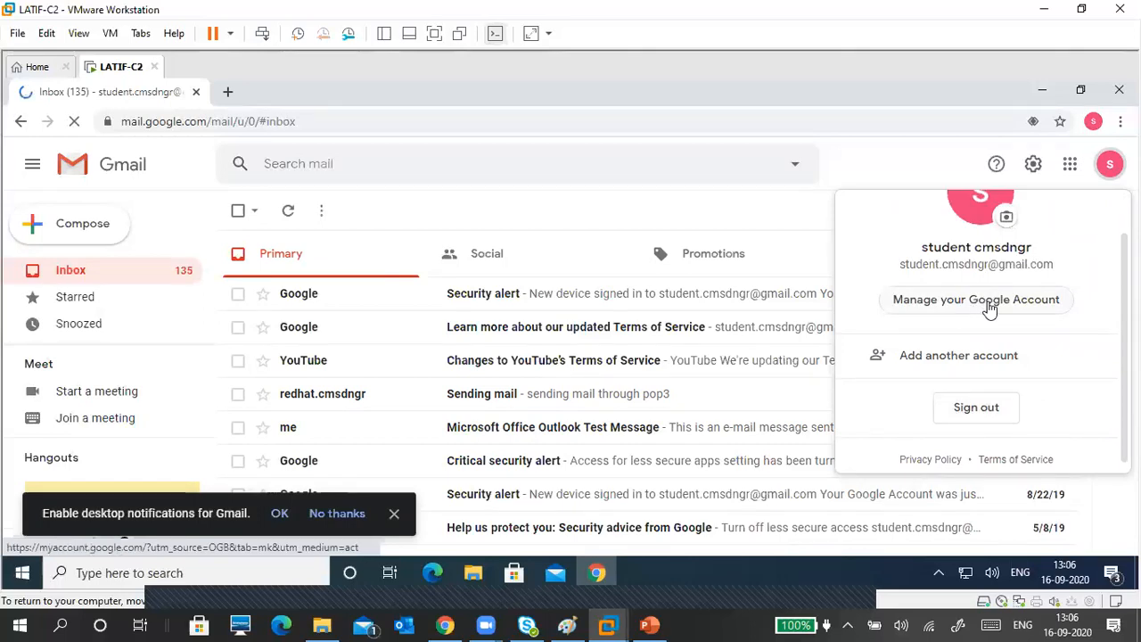
{"action": "left_click", "coordinate": [988, 307]}
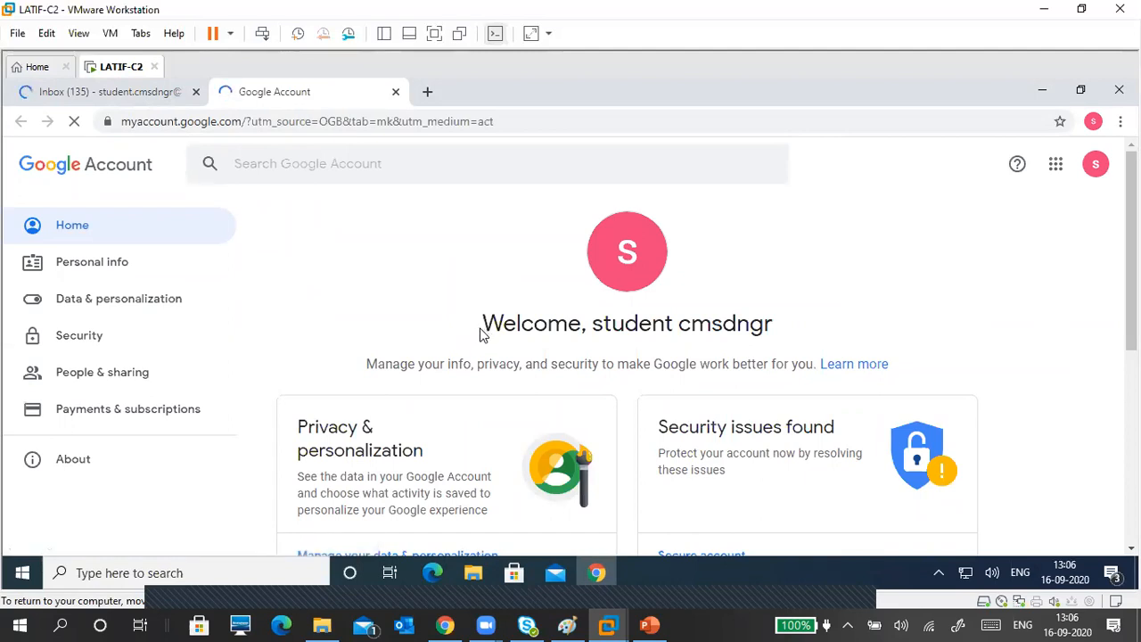
{"action": "scroll", "coordinate": [446, 349], "scroll_direction": "down", "scroll_amount": 1}
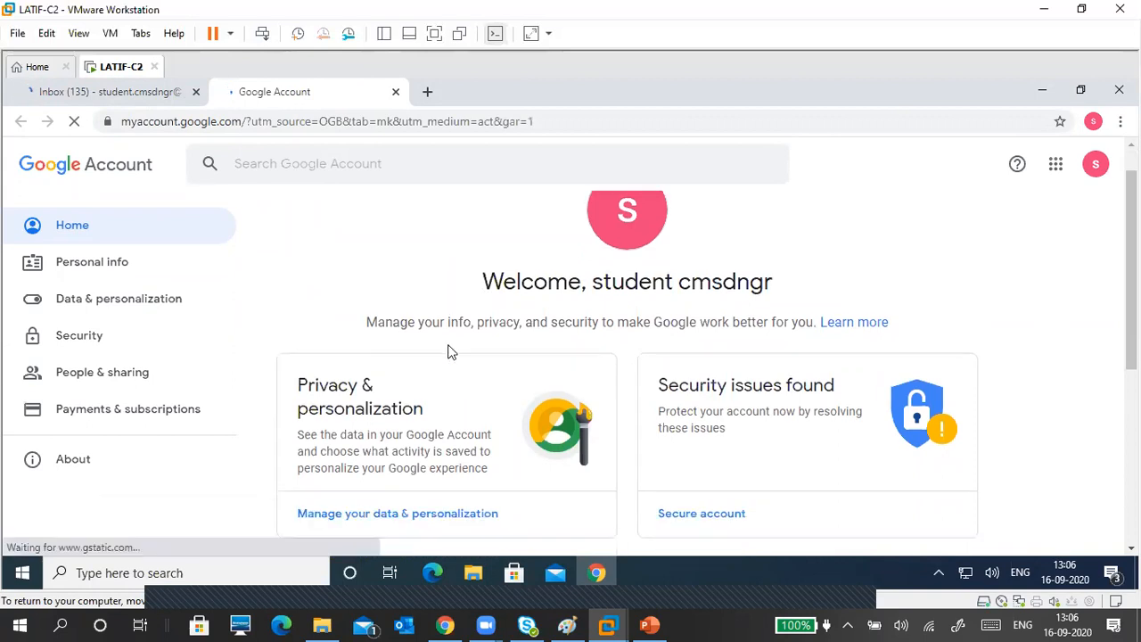
{"action": "scroll", "coordinate": [451, 350], "scroll_direction": "down", "scroll_amount": 4}
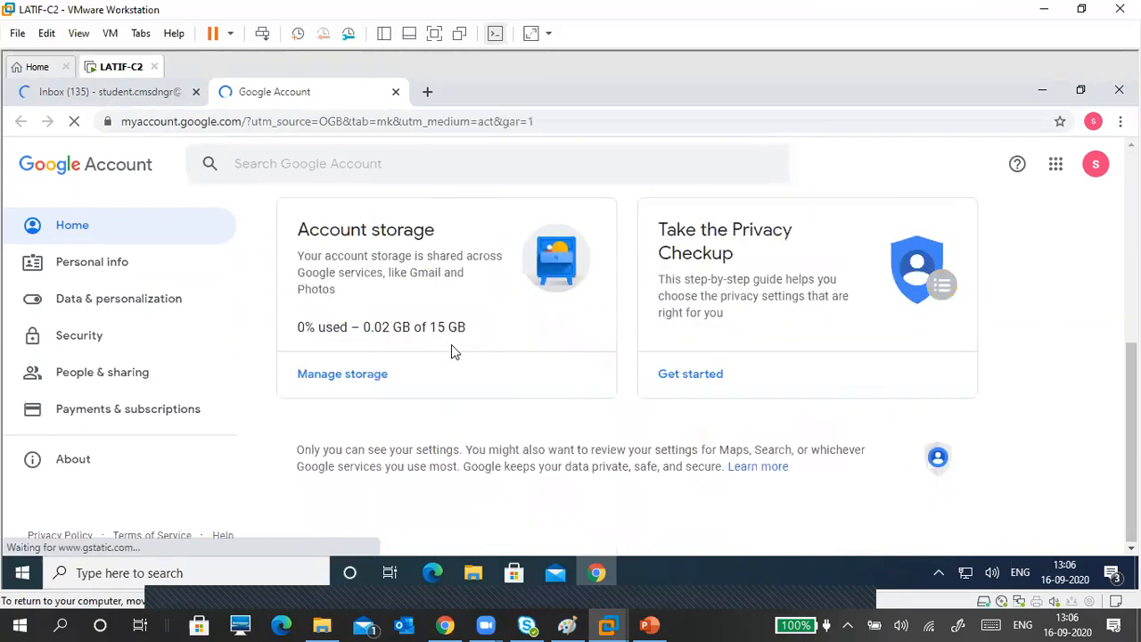
Step: Go to Security and scroll down to the Less secure app access setting, currently Off
{"action": "left_click", "coordinate": [82, 337]}
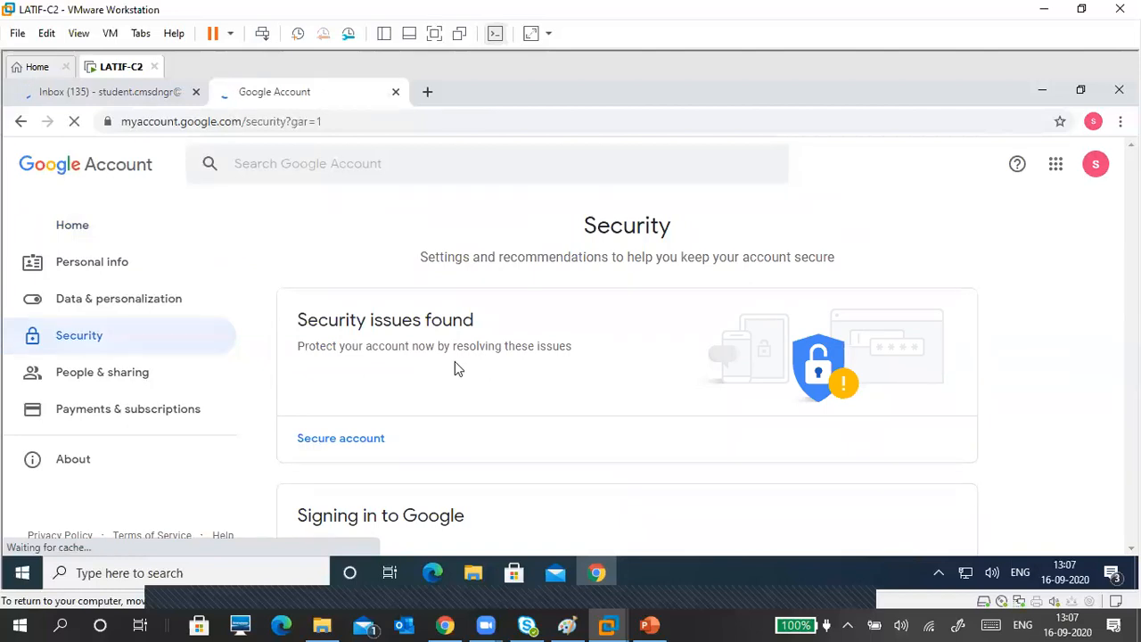
{"action": "scroll", "coordinate": [456, 365], "scroll_direction": "down", "scroll_amount": 4}
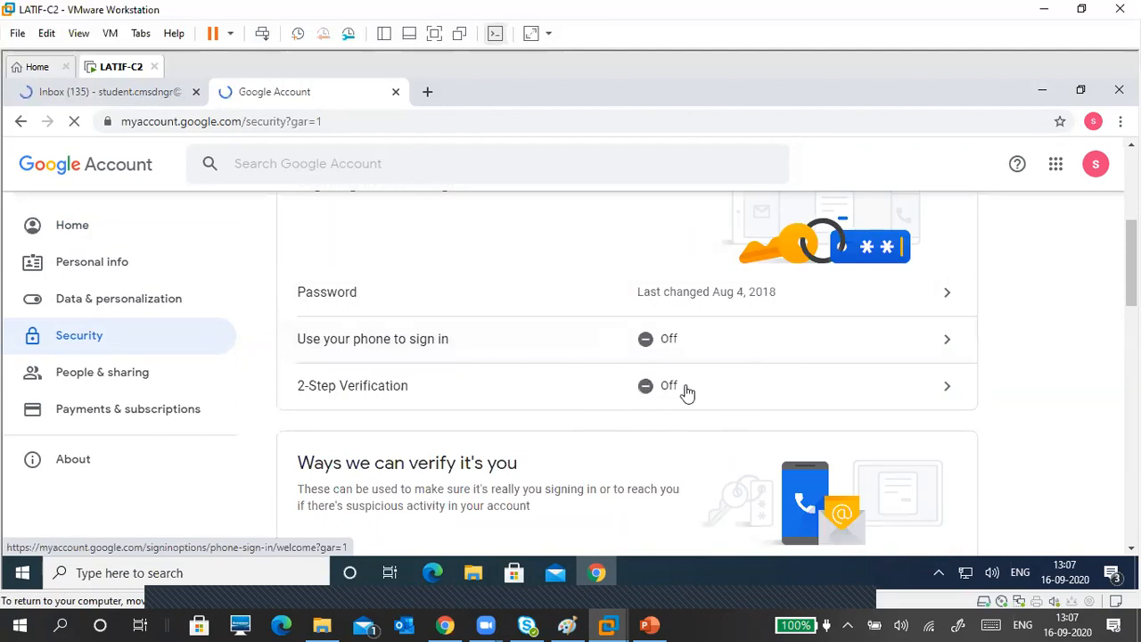
{"action": "scroll", "coordinate": [557, 441], "scroll_direction": "down", "scroll_amount": 5}
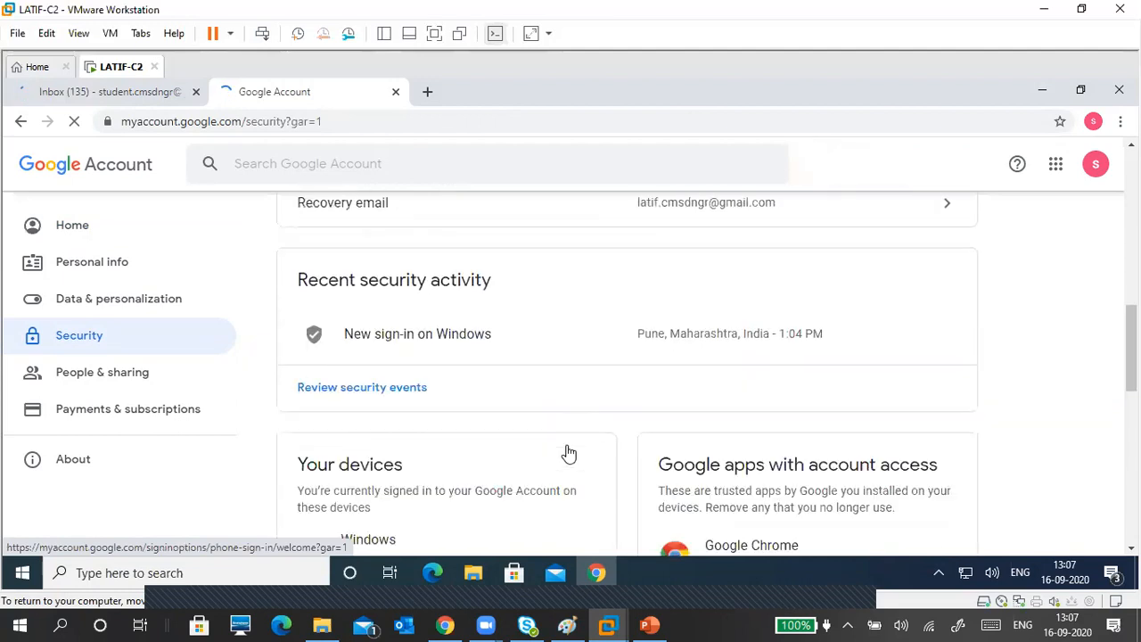
{"action": "scroll", "coordinate": [585, 424], "scroll_direction": "down", "scroll_amount": 6}
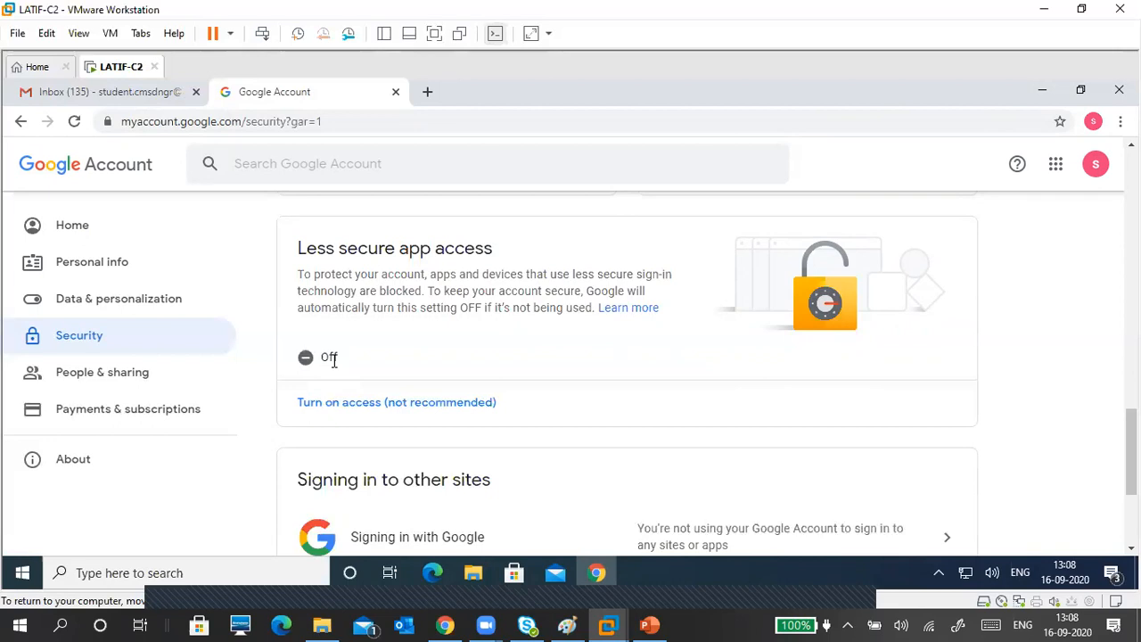
Step: Open the Less secure app access page and switch Allow less secure apps on
{"action": "left_click_drag", "start_coordinate": [298, 248], "coordinate": [497, 251]}
{"action": "left_click", "coordinate": [470, 291]}
{"action": "left_click_drag", "start_coordinate": [440, 288], "coordinate": [611, 295]}
{"action": "left_click", "coordinate": [422, 315]}
{"action": "left_click", "coordinate": [366, 406]}
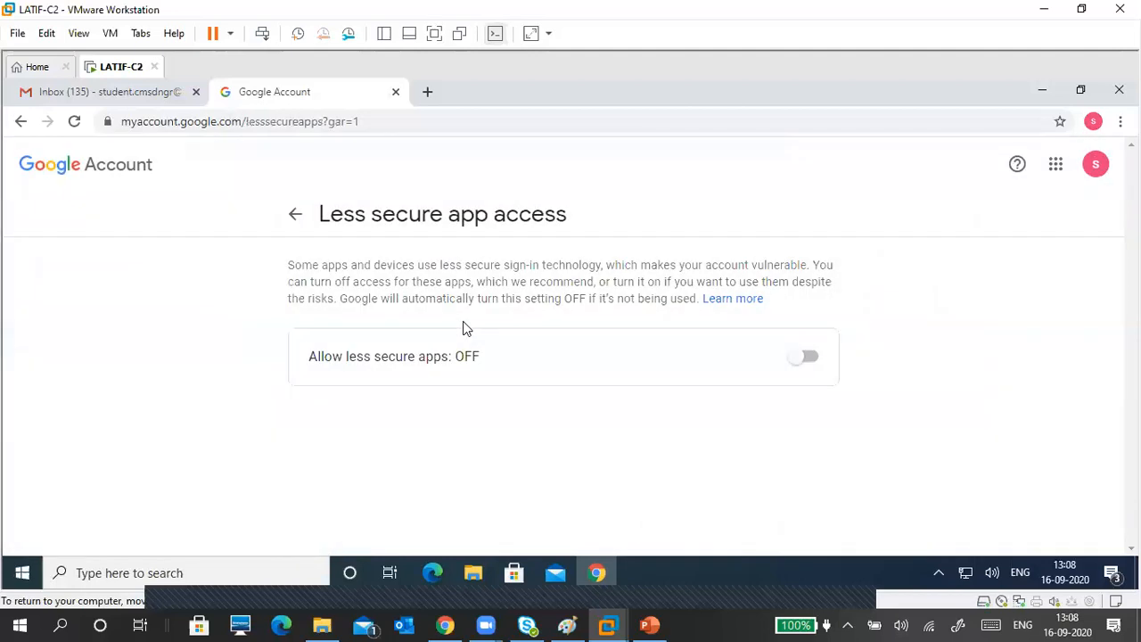
{"action": "left_click", "coordinate": [812, 365]}
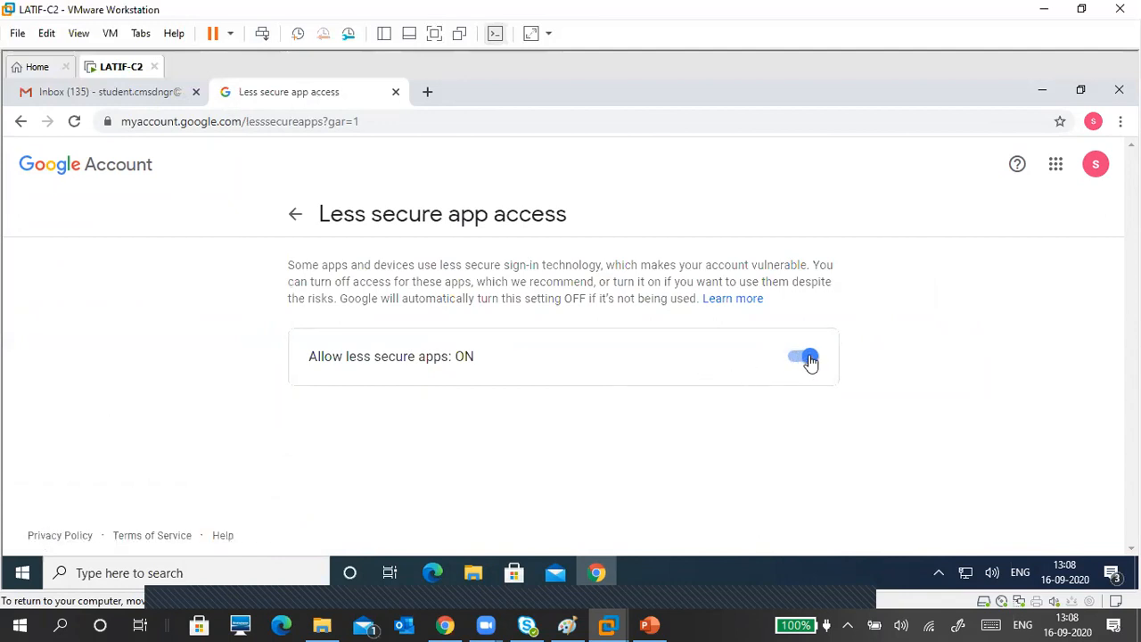
Step: Check the status reads ON, go back to the Security overview, and close the Google Account tab
{"action": "double_click", "coordinate": [465, 356]}
{"action": "left_click", "coordinate": [489, 357]}
{"action": "left_click", "coordinate": [294, 216]}
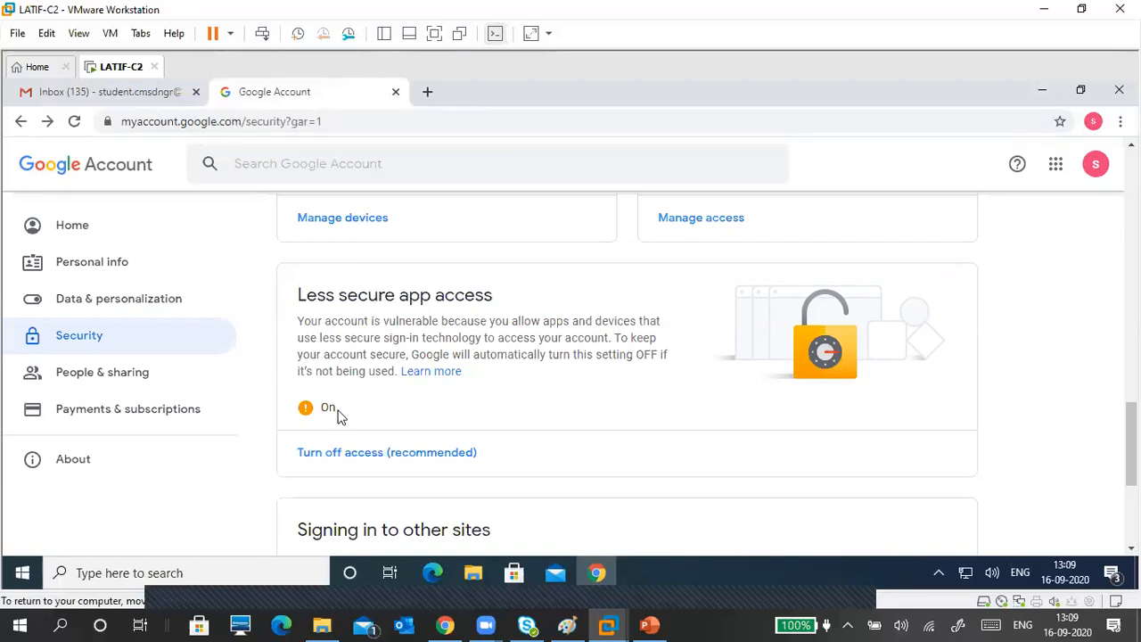
{"action": "left_click", "coordinate": [397, 92]}
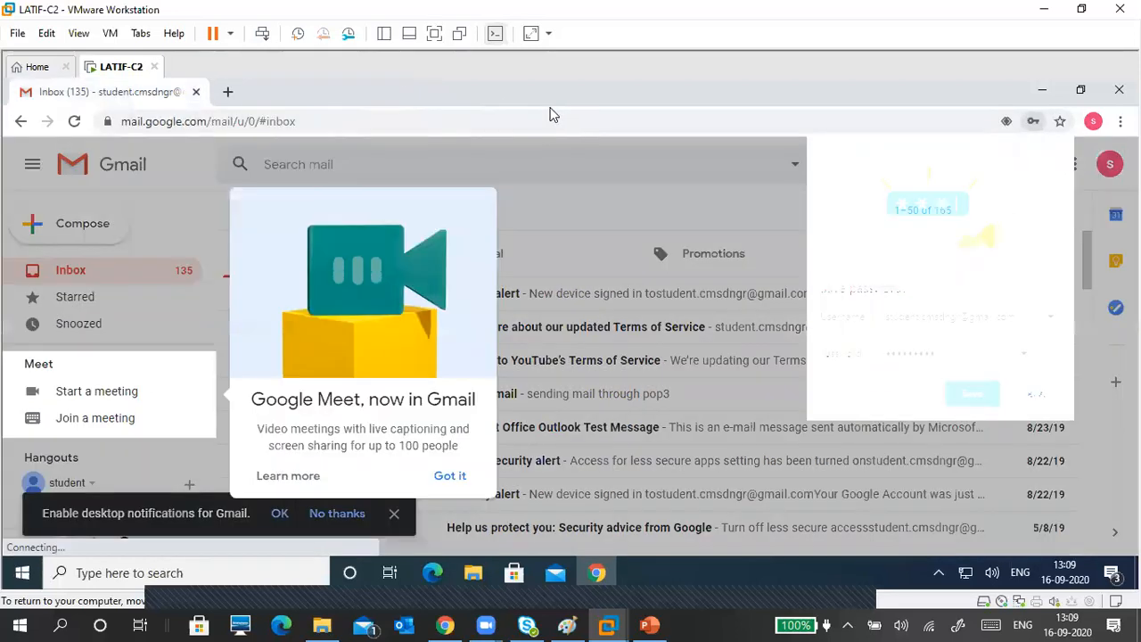
Step: Dismiss the Google Meet introduction with Got it
{"action": "left_click", "coordinate": [453, 474]}
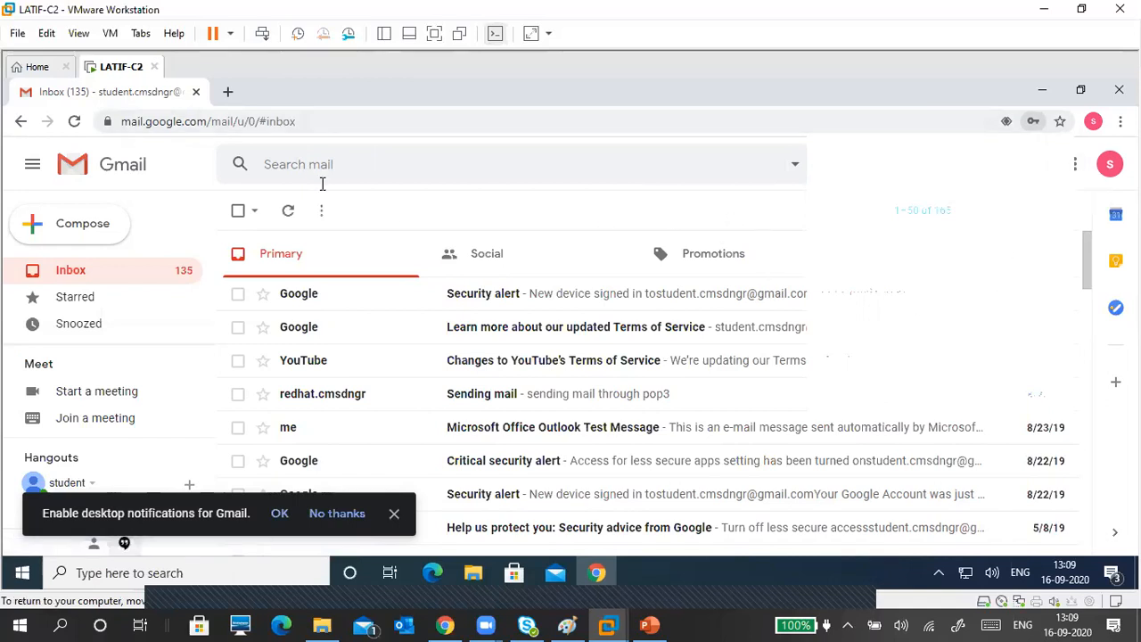
Step: Reload Gmail to fetch the new security alert, then show the Google apps panel
{"action": "left_click", "coordinate": [76, 126]}
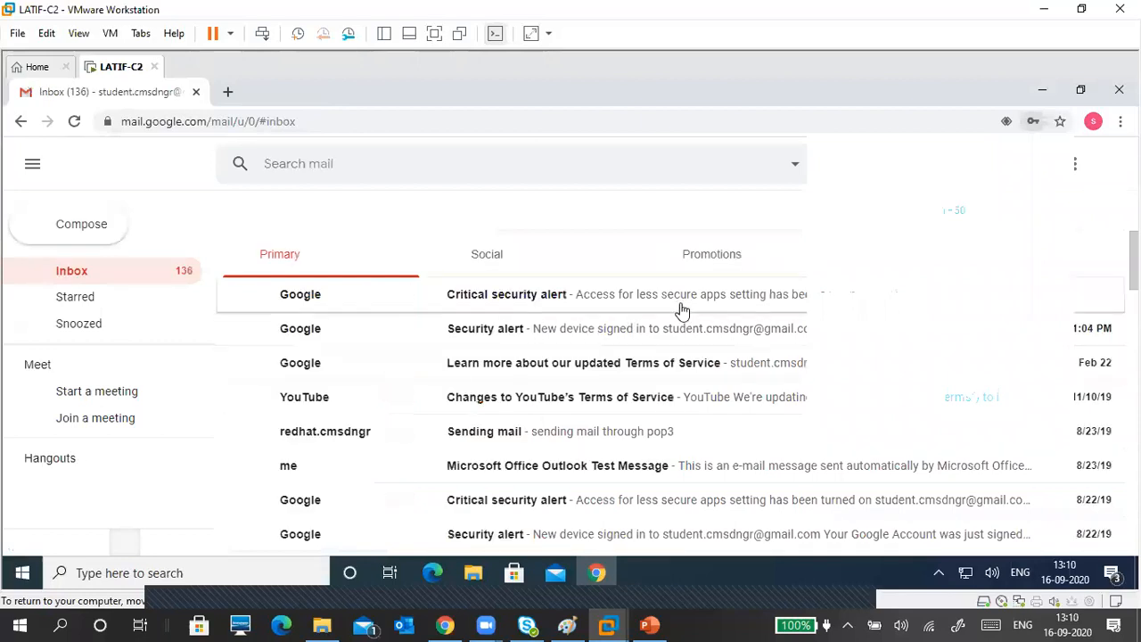
{"action": "left_click", "coordinate": [1082, 168]}
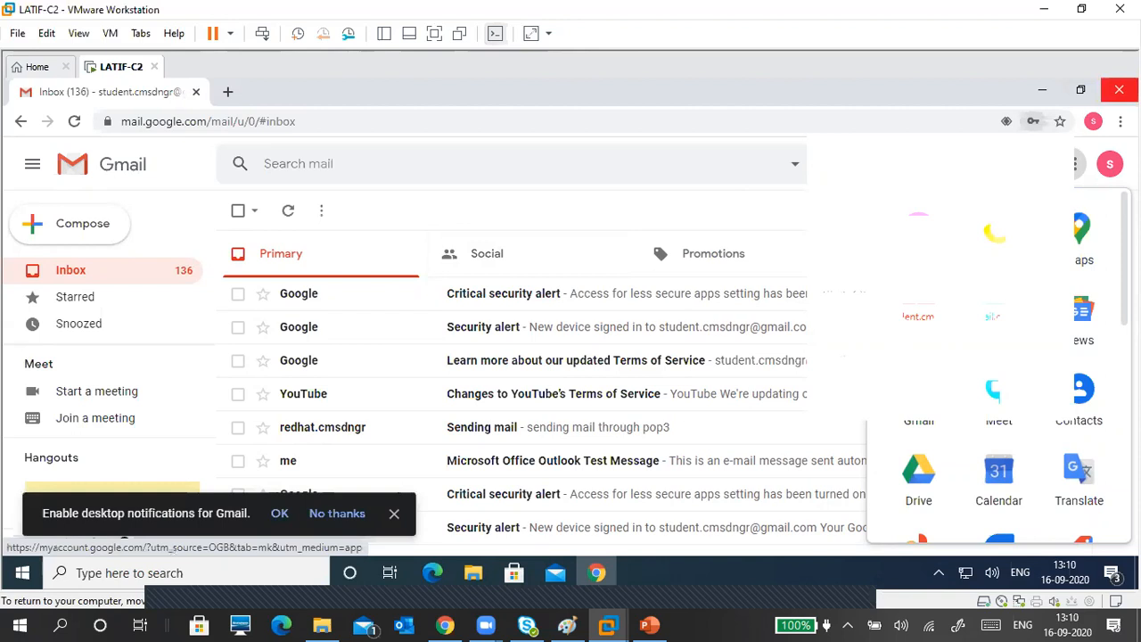
Step: Close the Chrome window, leaving the VM's Windows desktop
{"action": "left_click", "coordinate": [1119, 90]}
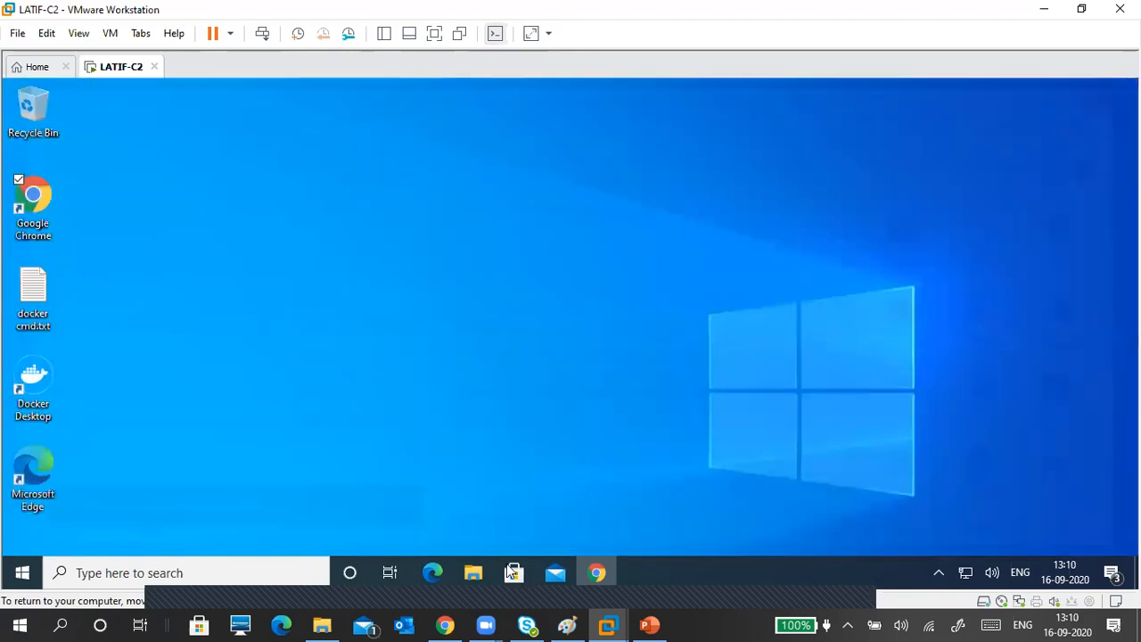